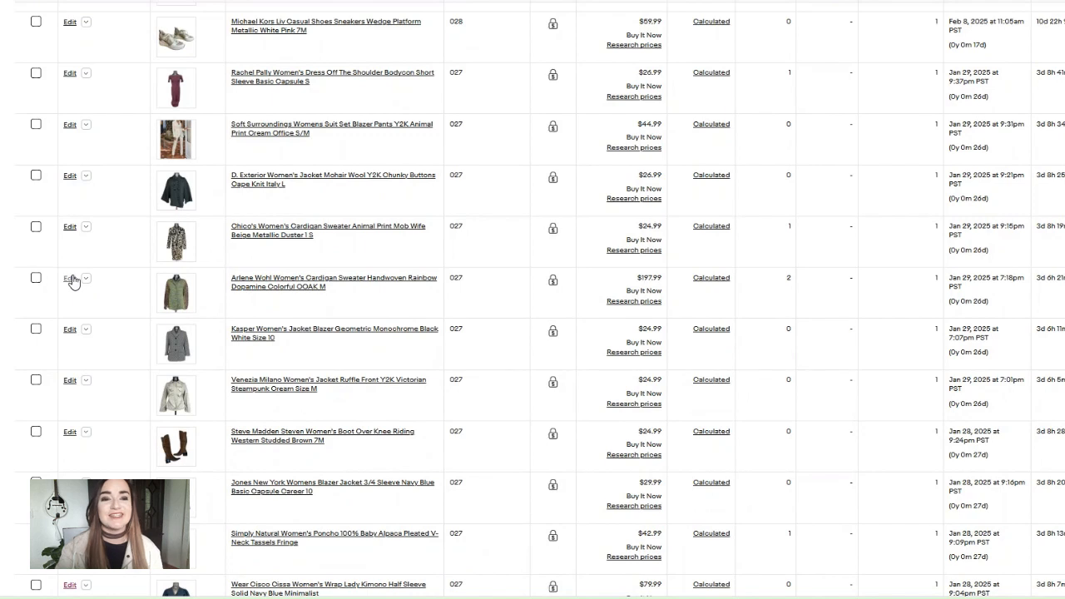
# Open the Arlene Wohl rainbow cardigan listing for editing and change its item condition to Pre-owned - Excellent
pyautogui.click(70, 280)
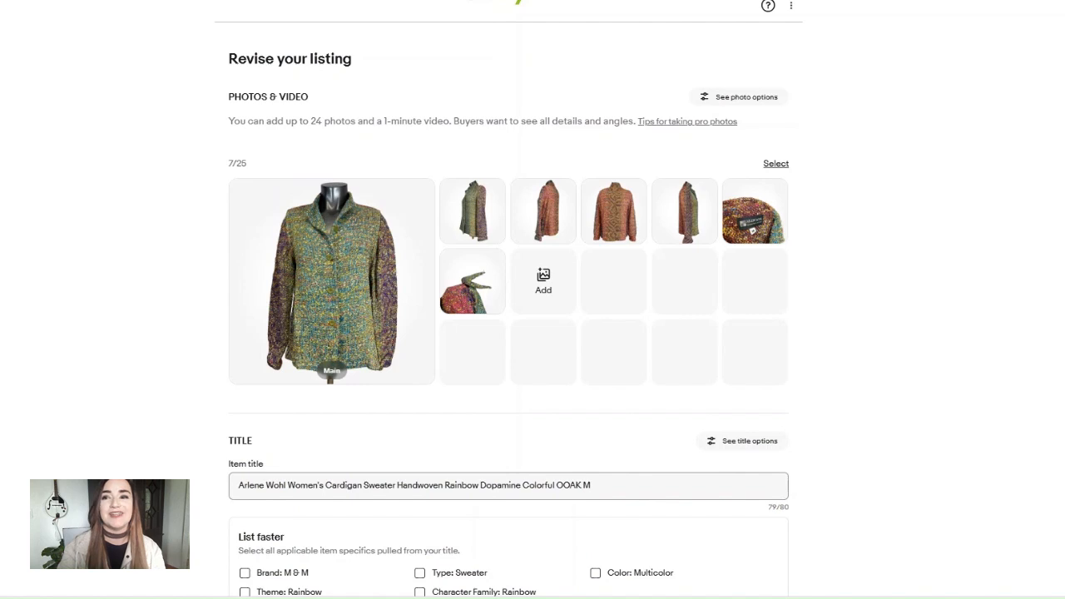
pyautogui.scroll(-1, 509, 300)
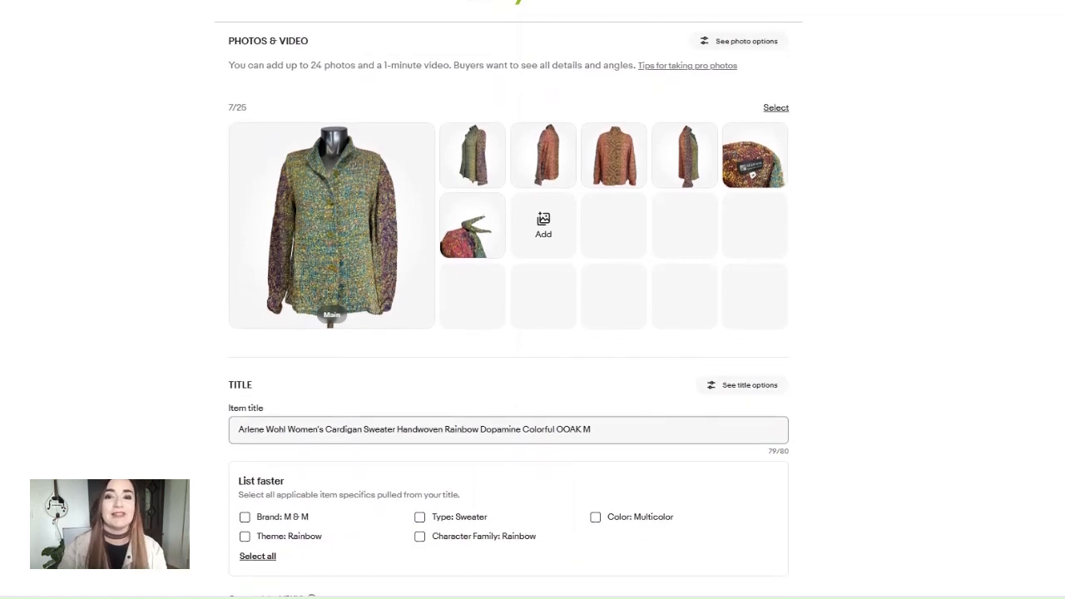
pyautogui.scroll(-2, 509, 311)
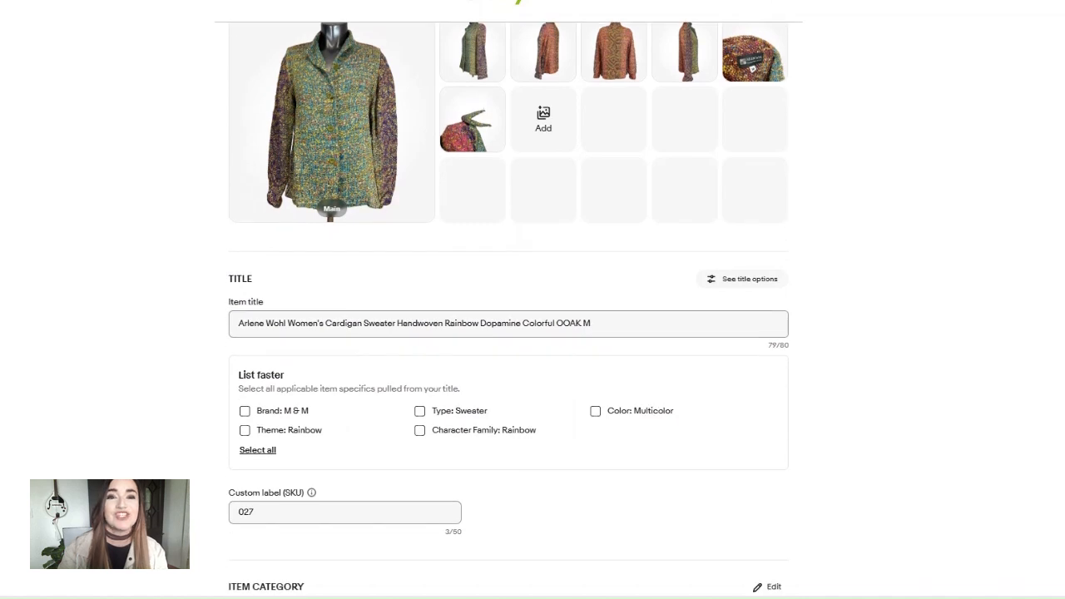
pyautogui.scroll(-2, 509, 308)
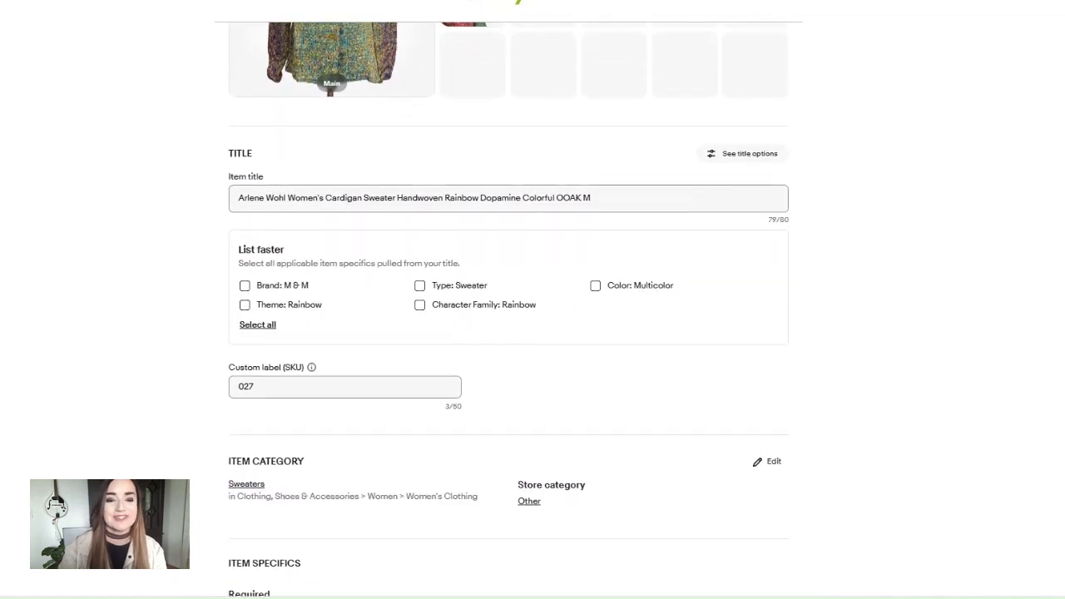
pyautogui.scroll(-2, 508, 316)
pyautogui.scroll(5, 509, 317)
pyautogui.scroll(-1, 508, 316)
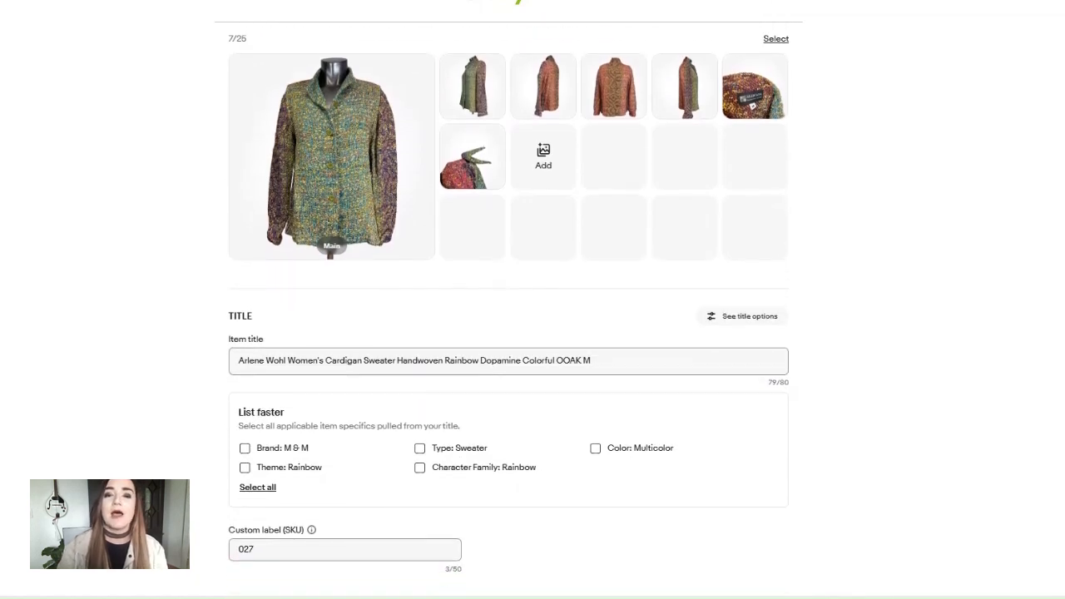
pyautogui.scroll(-8, 509, 309)
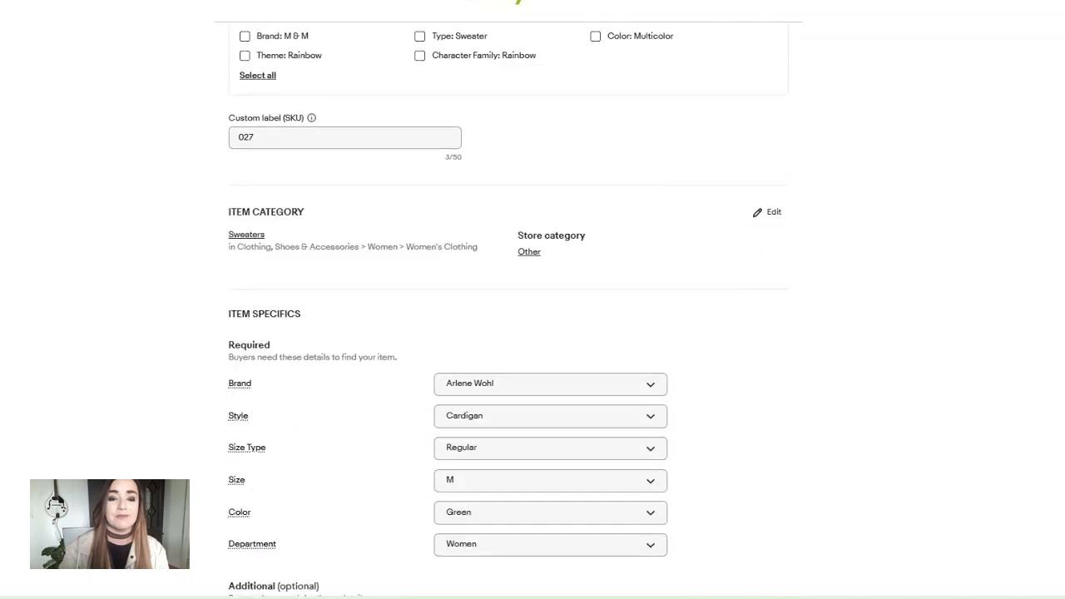
pyautogui.scroll(-14, 282, 233)
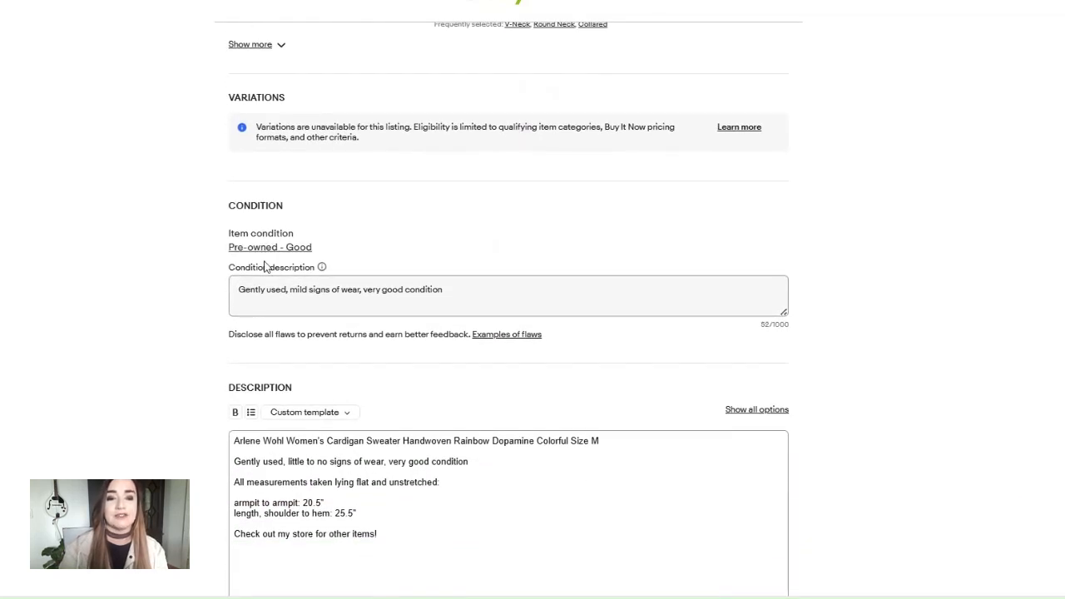
pyautogui.click(272, 248)
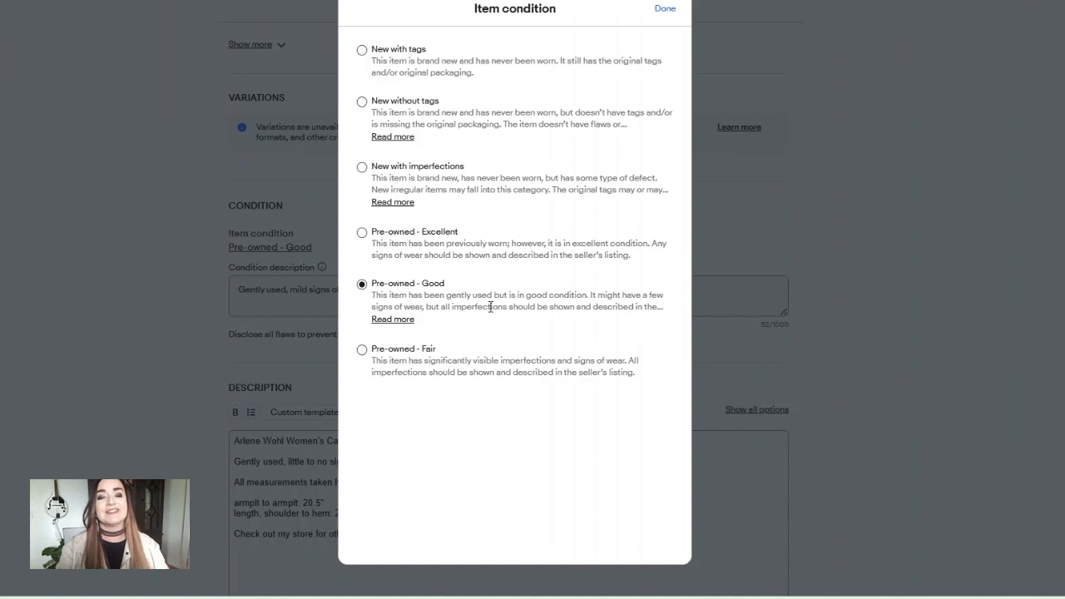
pyautogui.click(363, 233)
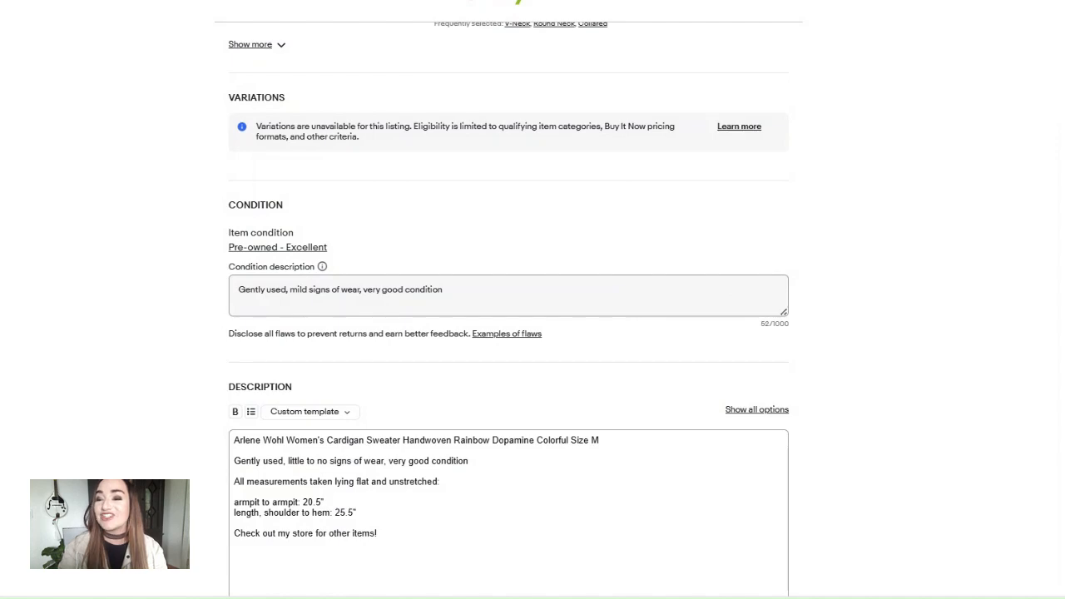
# Submit the revised cardigan listing and close the confirmation to return to the active listings
pyautogui.scroll(-3, 532, 333)
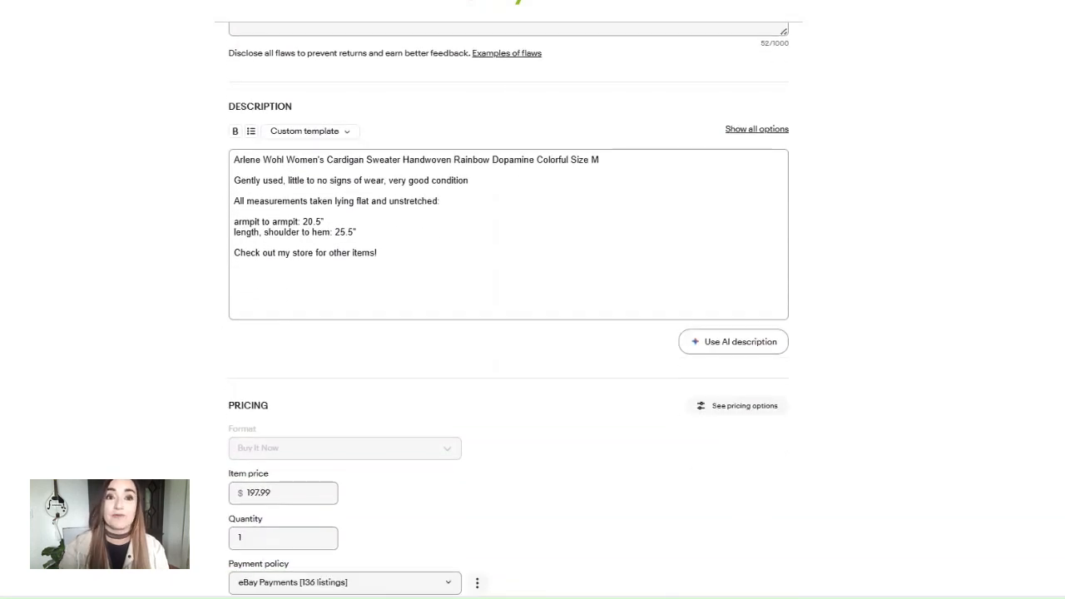
pyautogui.scroll(-10, 532, 333)
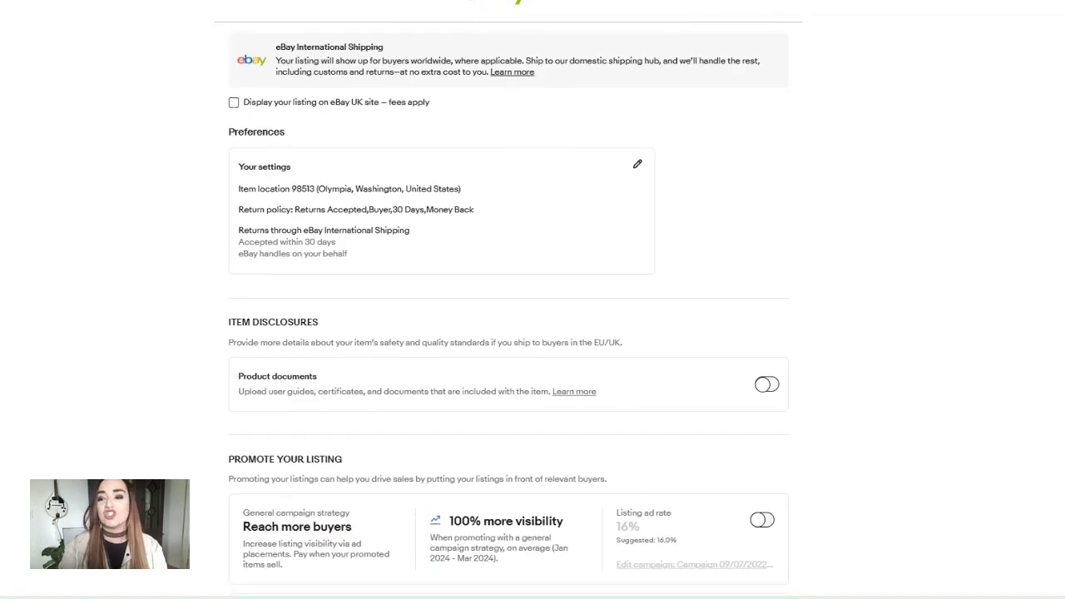
pyautogui.scroll(-5, 532, 333)
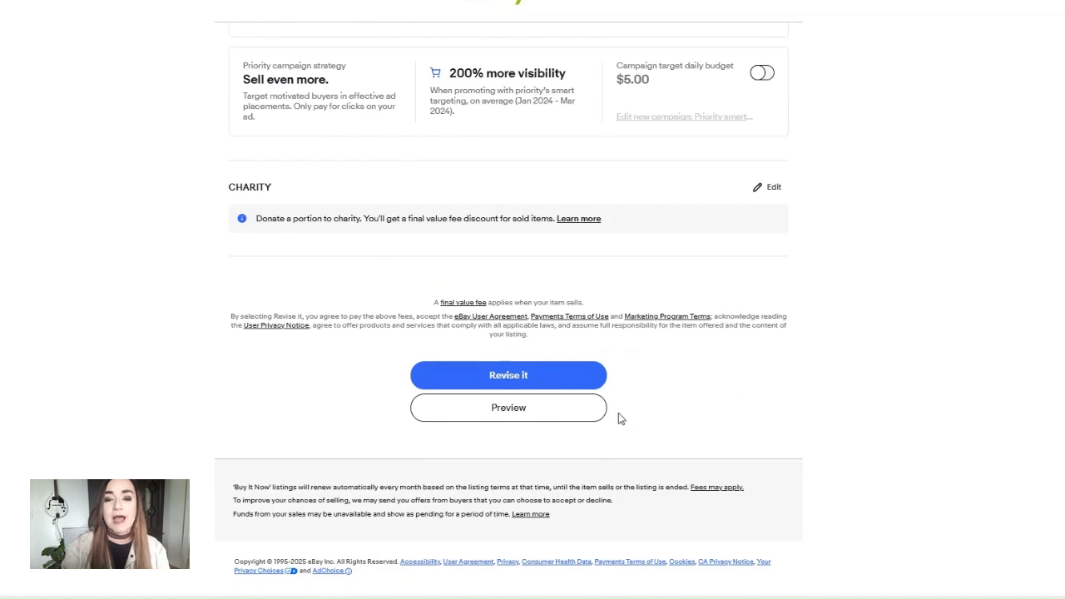
pyautogui.click(583, 379)
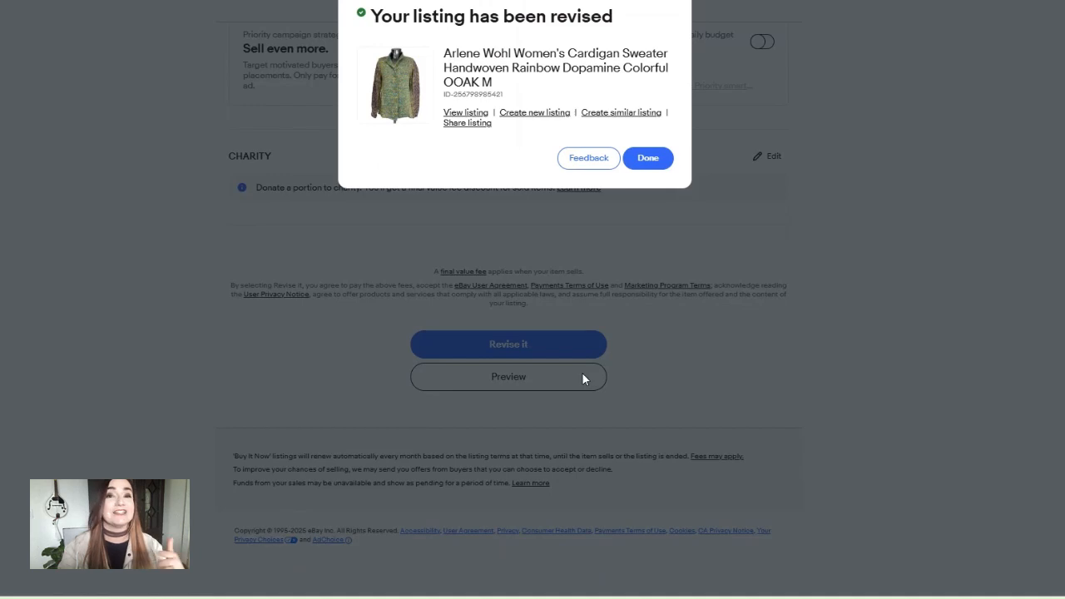
pyautogui.click(654, 159)
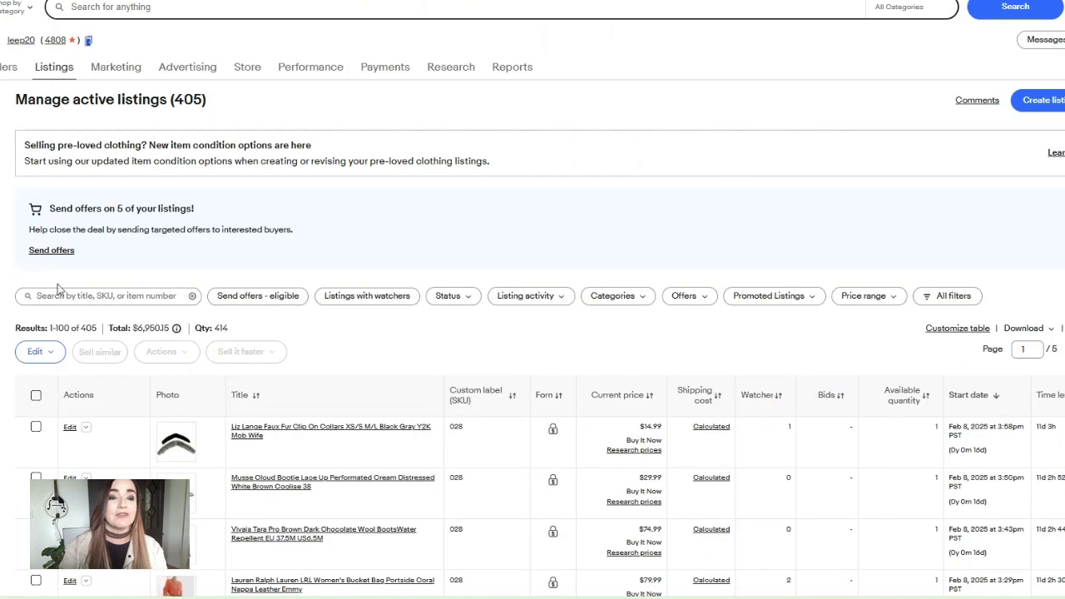
# Open all active listings for bulk editing, continuing with new edits instead of the saved draft, and check the available column options
pyautogui.click(54, 352)
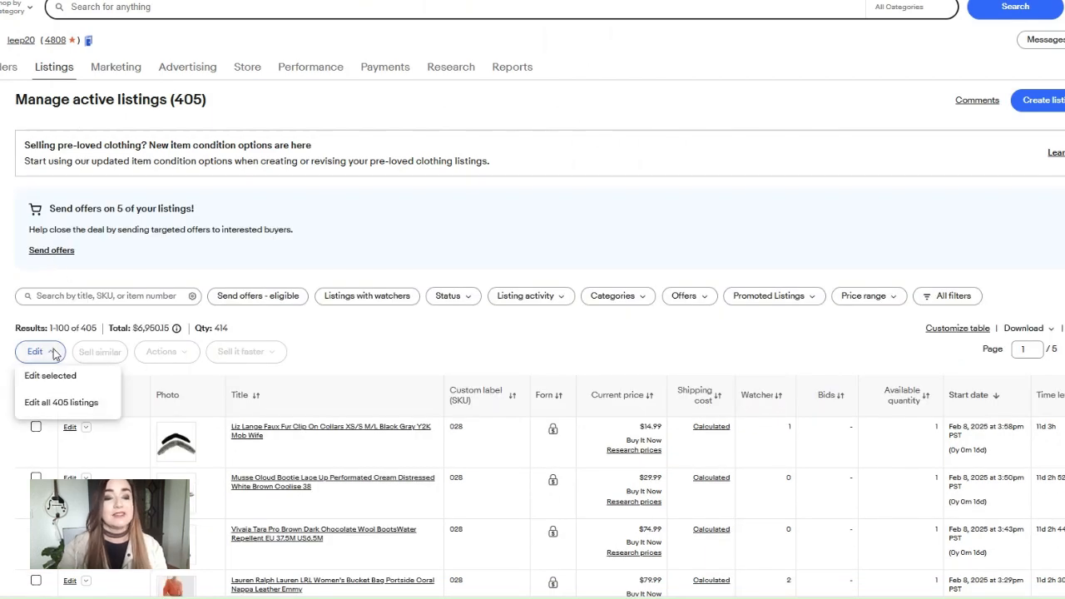
pyautogui.click(50, 404)
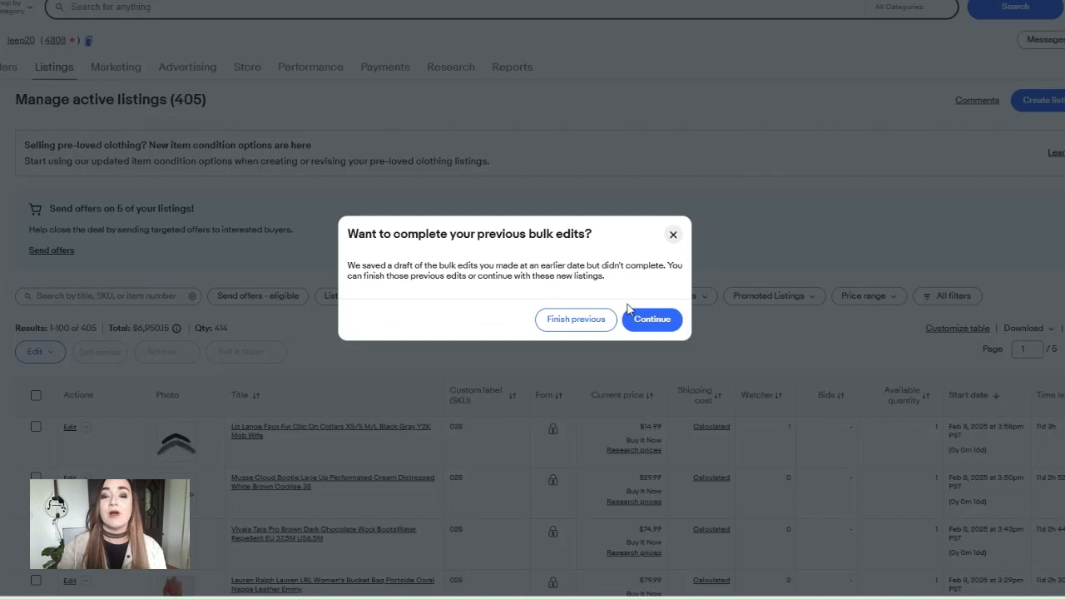
pyautogui.click(662, 323)
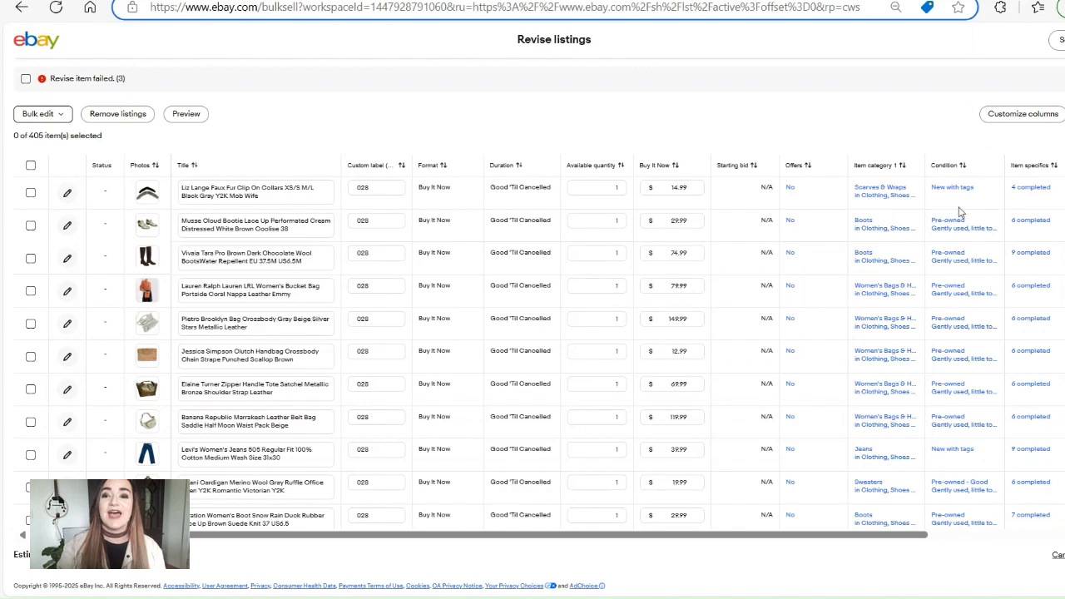
pyautogui.click(1039, 117)
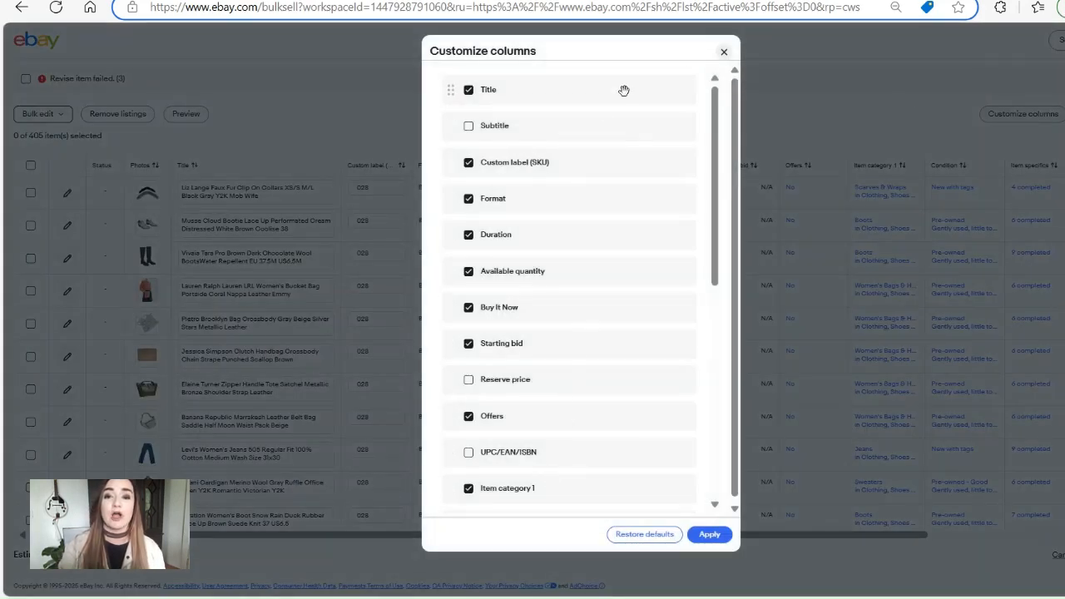
pyautogui.click(723, 52)
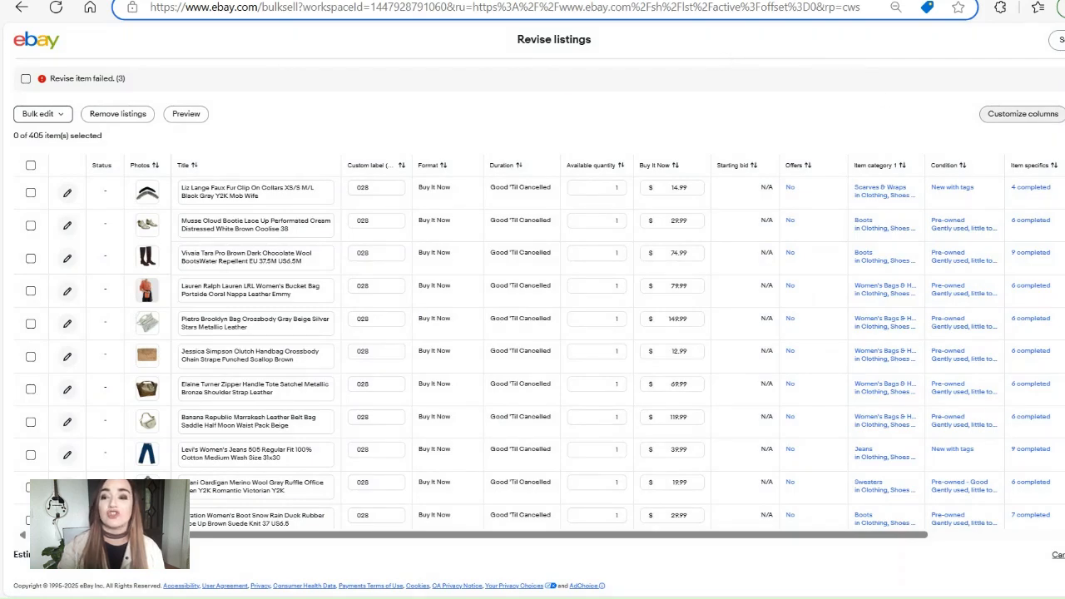
# Change the condition of the D. Exterior mohair wool jacket to Pre-owned - Excellent, save it and close the condition editor
pyautogui.scroll(-3, 985, 384)
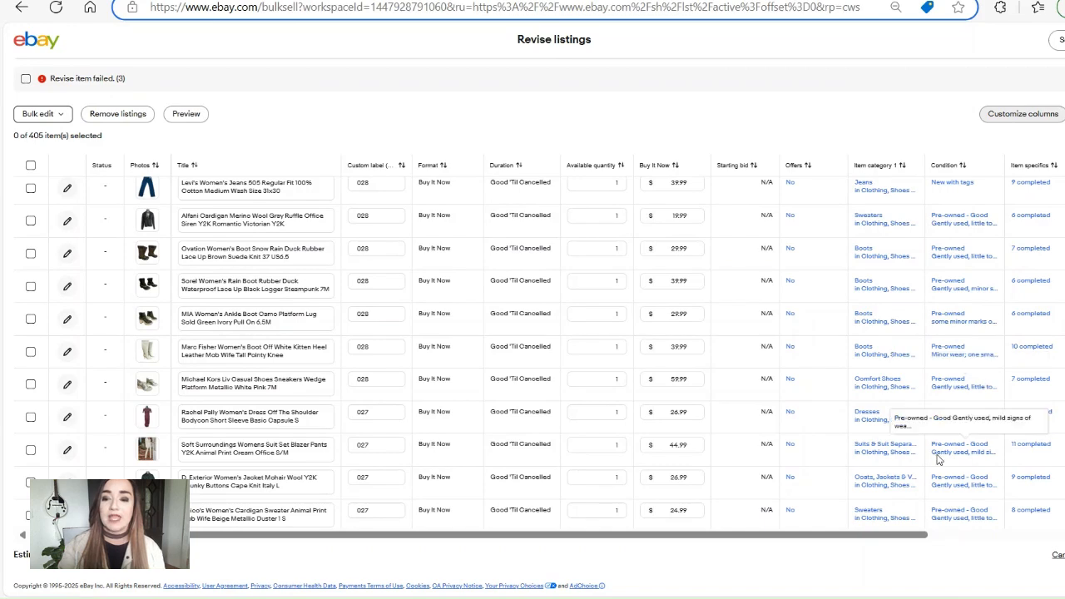
pyautogui.click(935, 481)
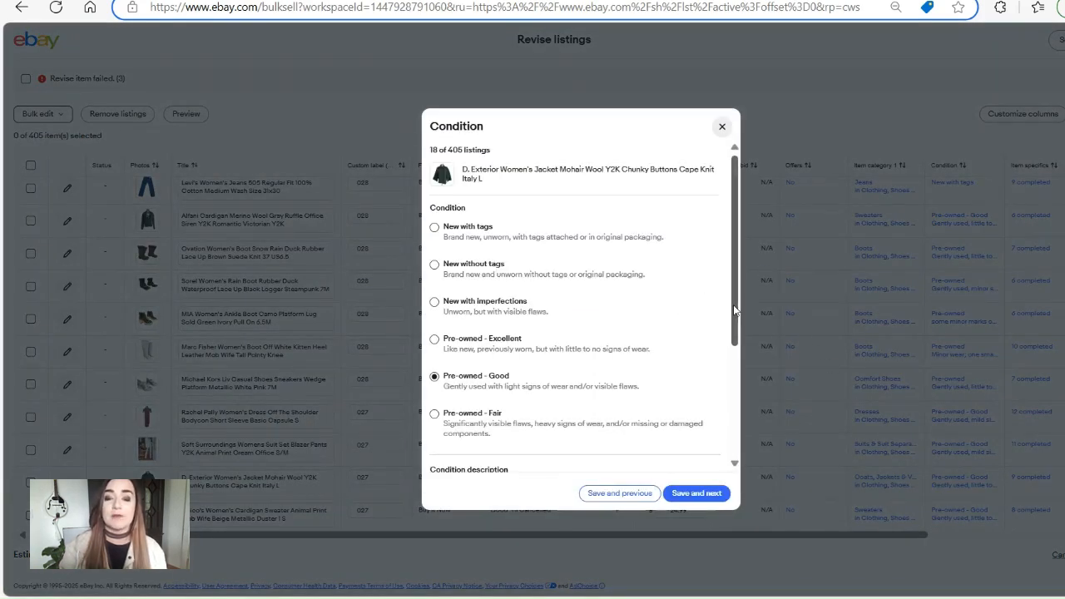
pyautogui.moveTo(733, 304)
pyautogui.mouseDown()
pyautogui.moveTo(736, 350)
pyautogui.moveTo(736, 308)
pyautogui.mouseUp()
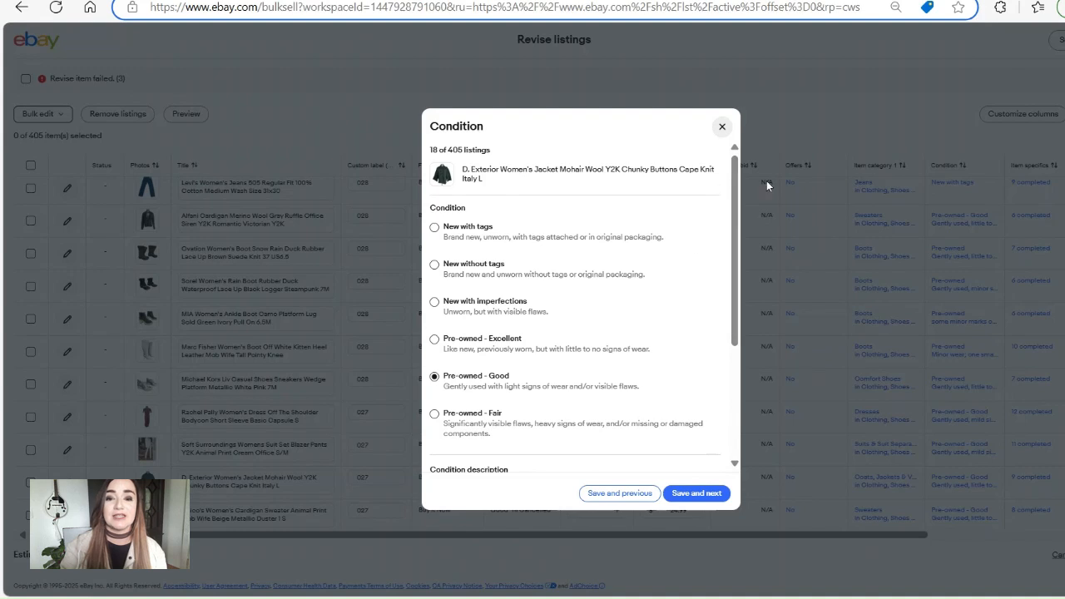
pyautogui.scroll(-2, 736, 215)
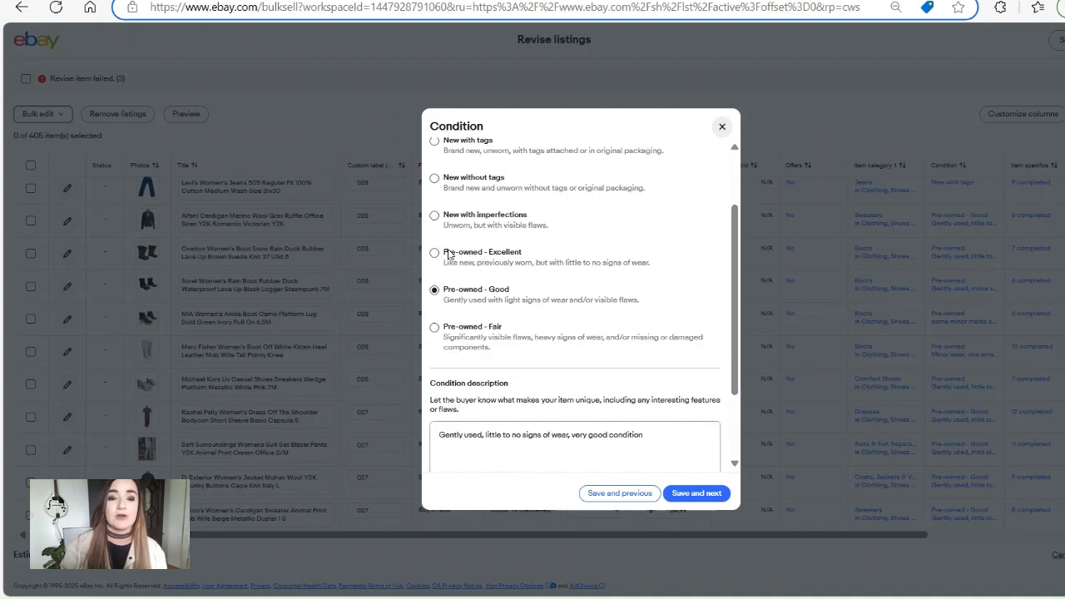
pyautogui.click(436, 254)
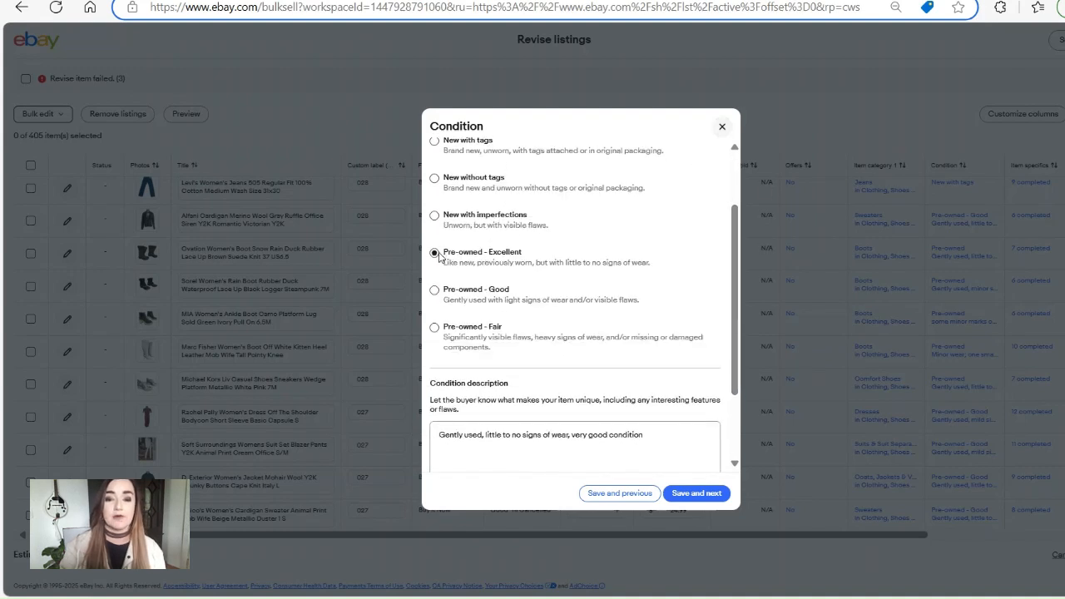
pyautogui.click(697, 495)
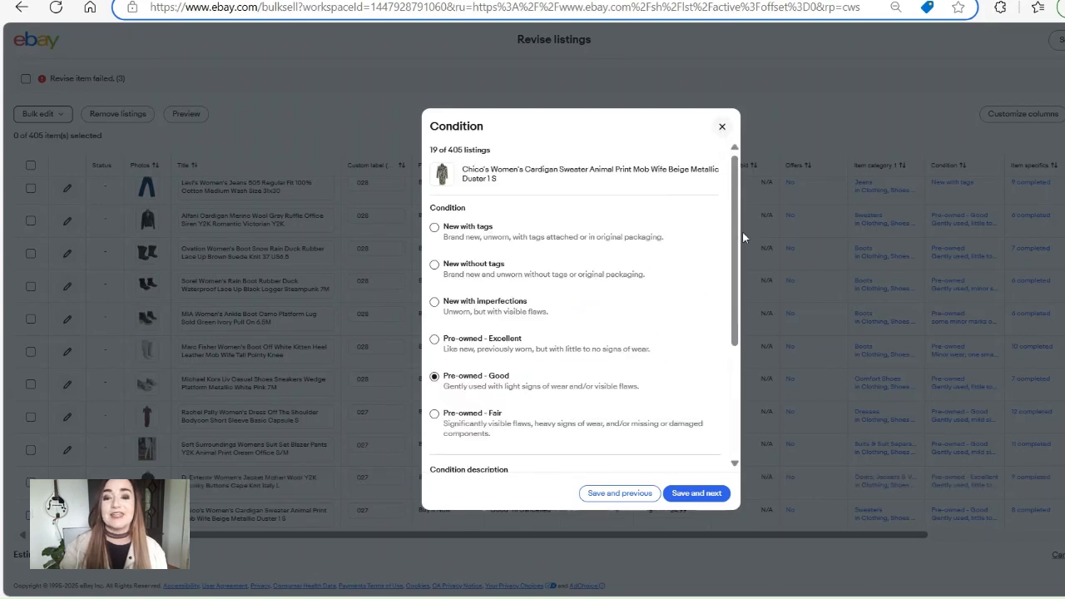
pyautogui.click(723, 127)
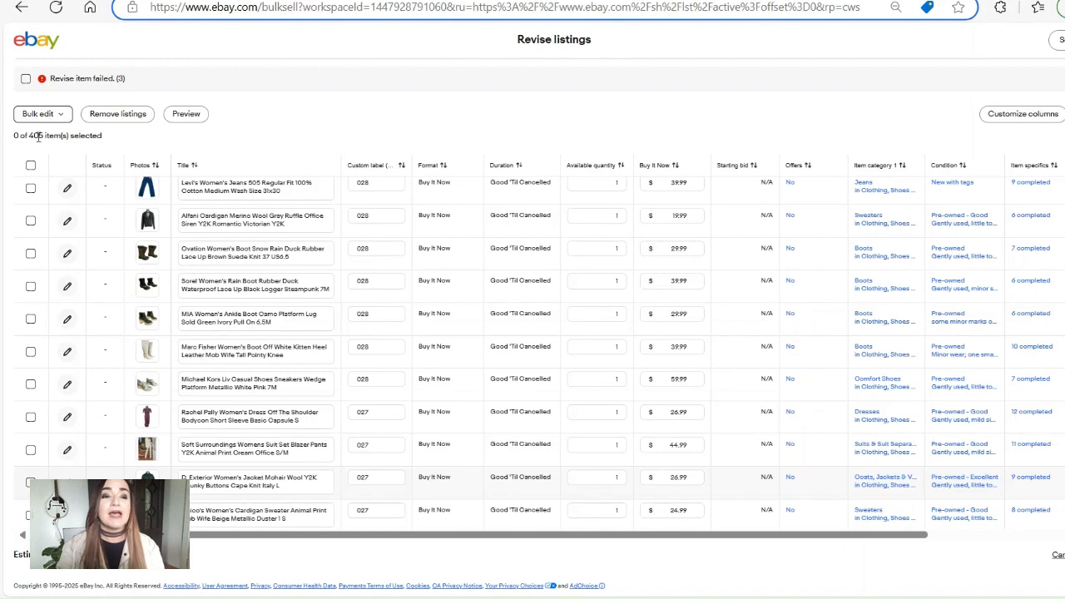
# Select all listings and open the bulk edit for their condition
pyautogui.click(31, 165)
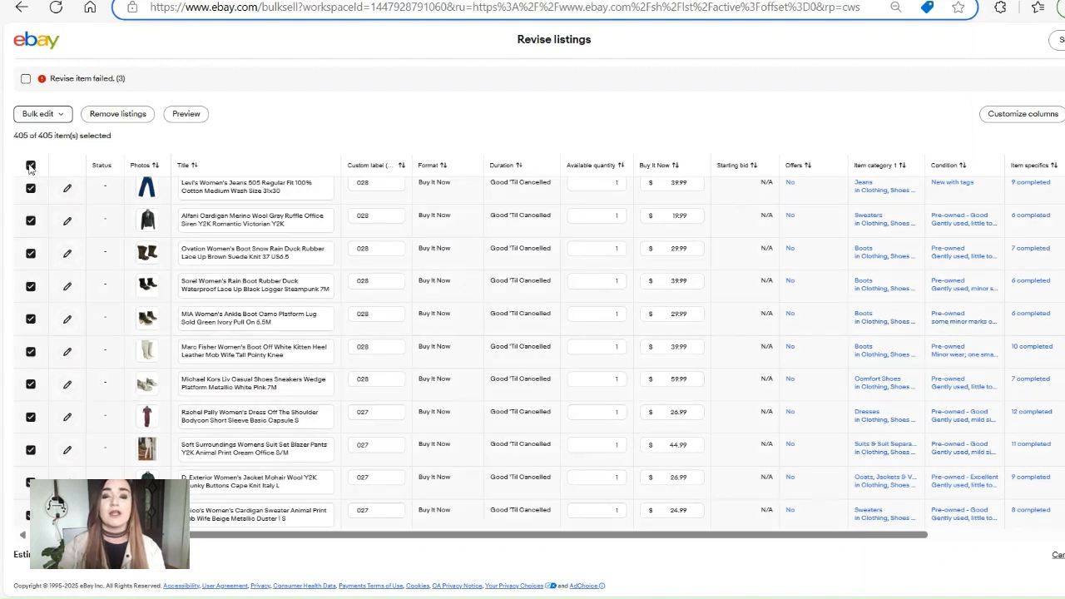
pyautogui.click(64, 119)
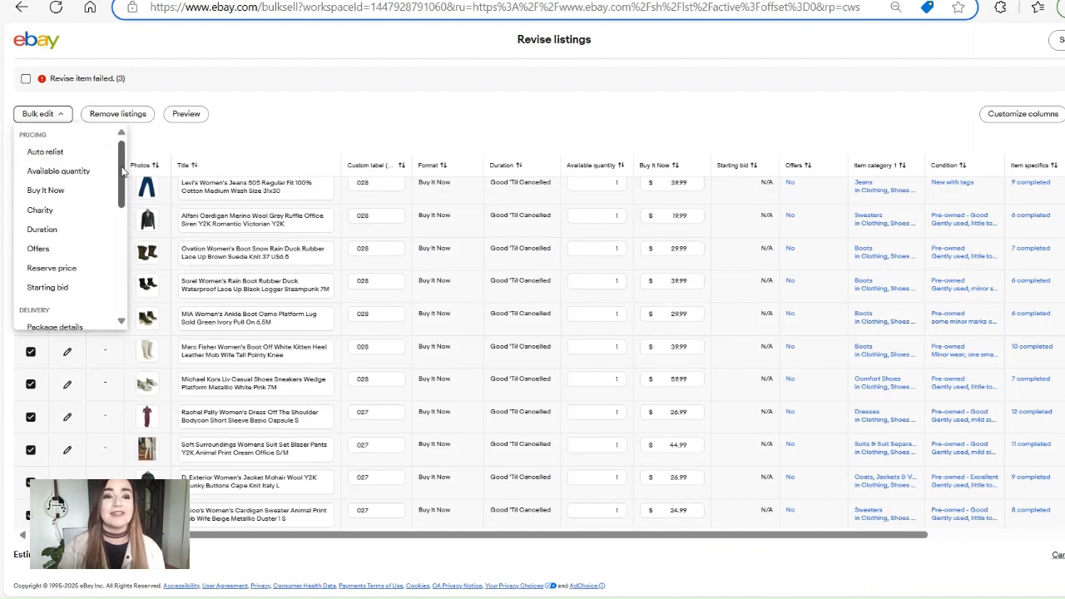
pyautogui.moveTo(125, 171); pyautogui.dragTo(123, 231)
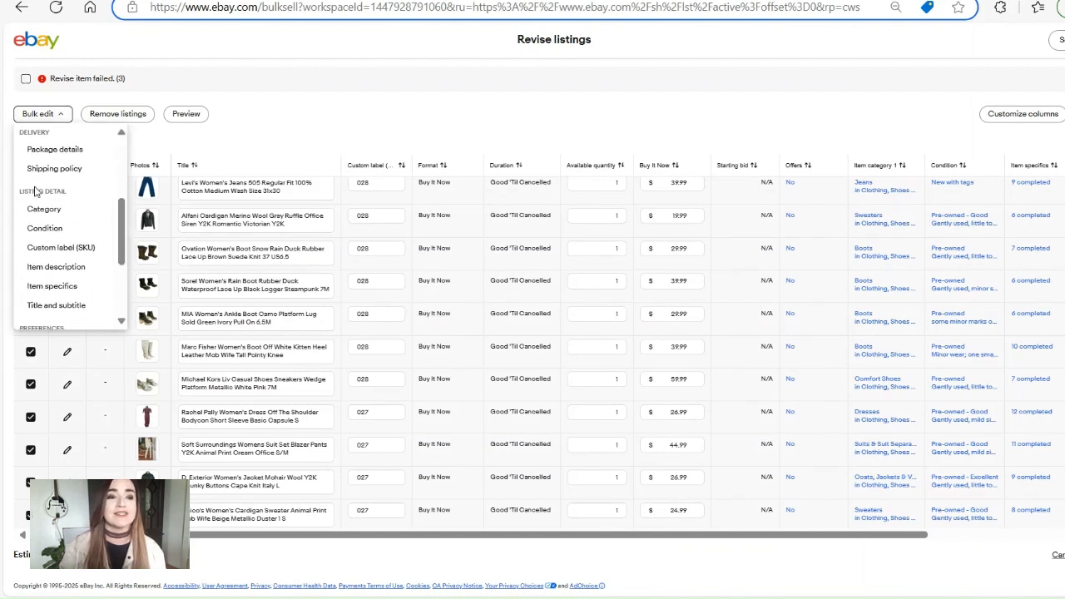
pyautogui.click(45, 229)
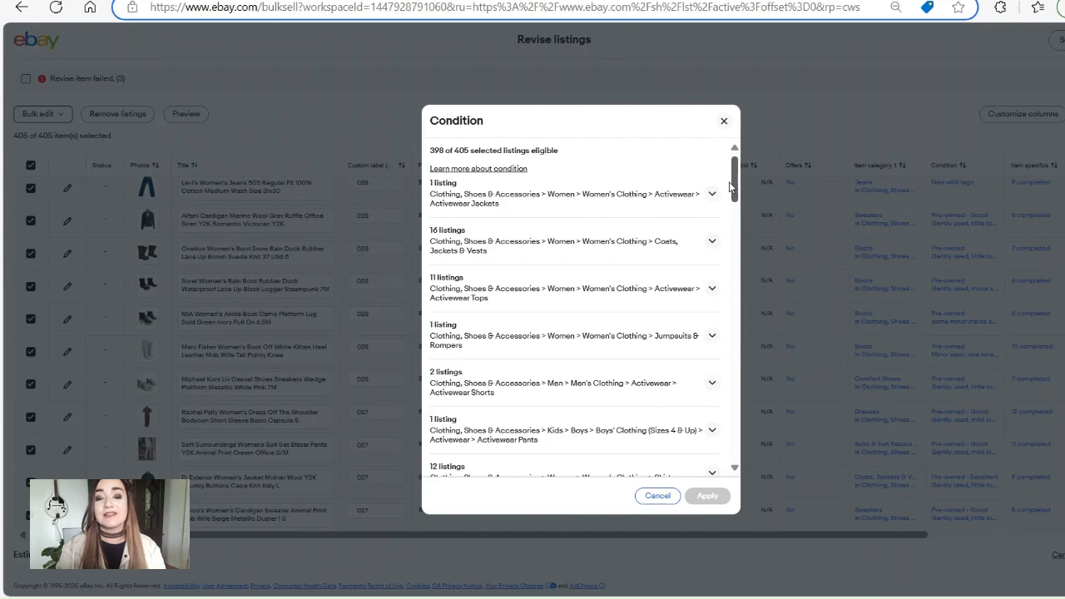
# Change the condition of the selected Women's Coats, Jackets & Vests listings to Pre-owned - Excellent and apply the bulk edit
pyautogui.moveTo(731, 183)
pyautogui.mouseDown()
pyautogui.moveTo(735, 352)
pyautogui.moveTo(737, 174)
pyautogui.mouseUp()
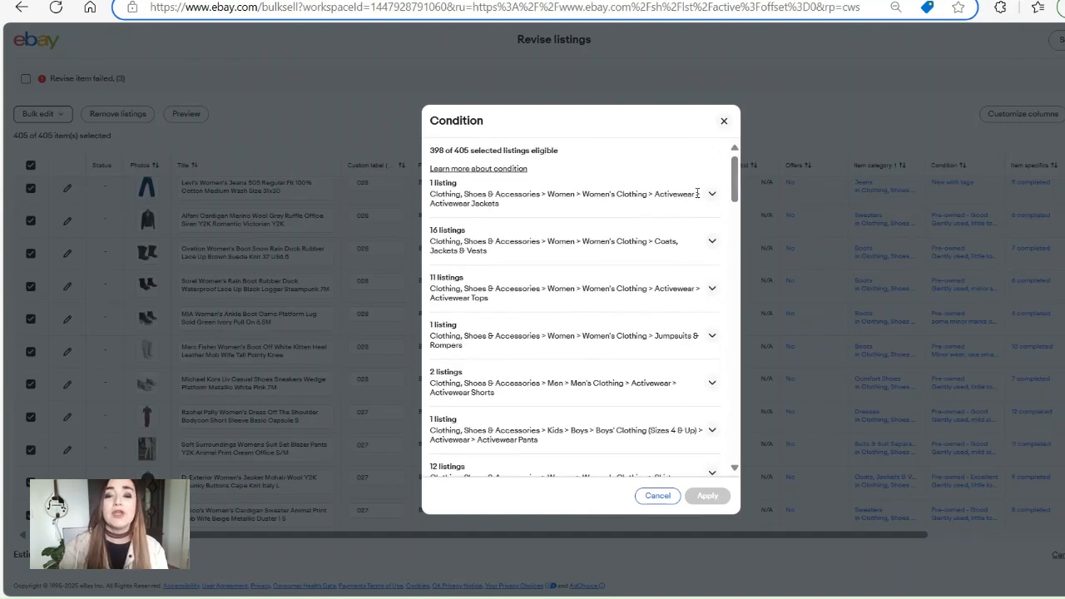
pyautogui.click(712, 196)
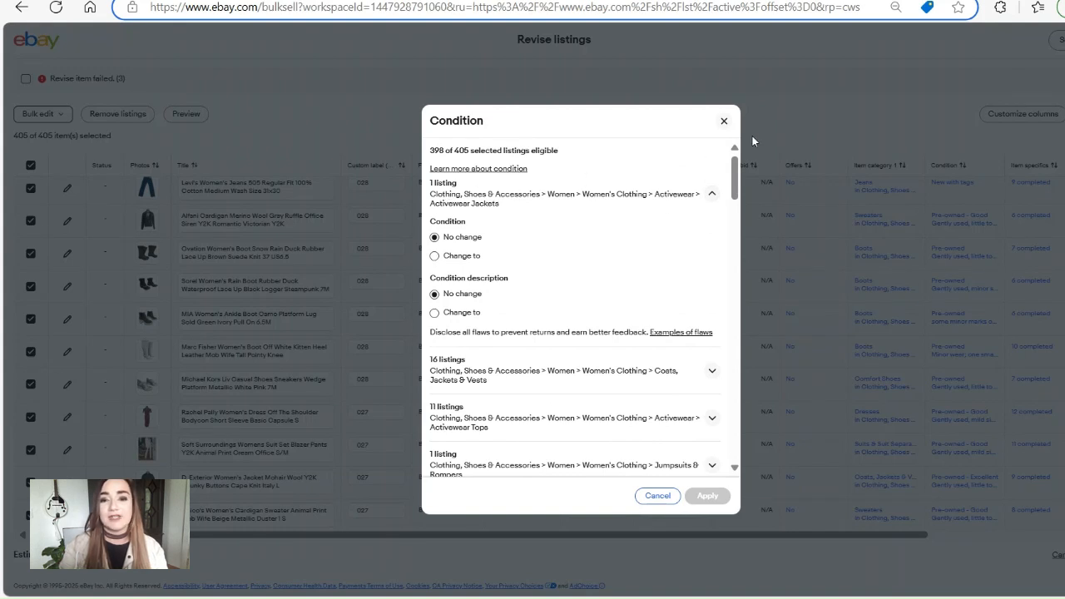
pyautogui.scroll(-1, 662, 341)
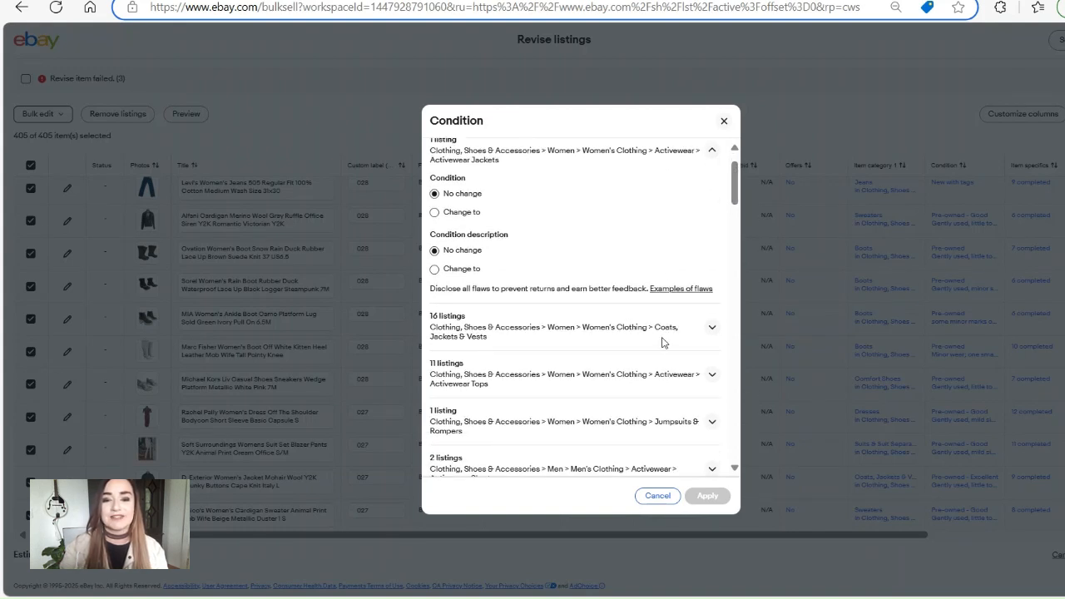
pyautogui.click(709, 331)
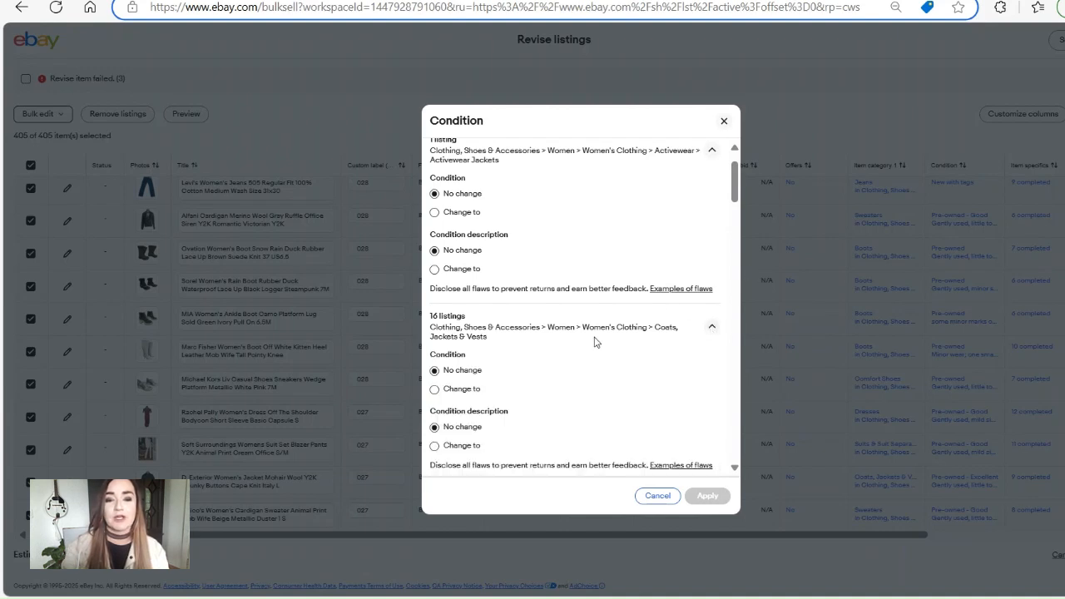
pyautogui.click(434, 390)
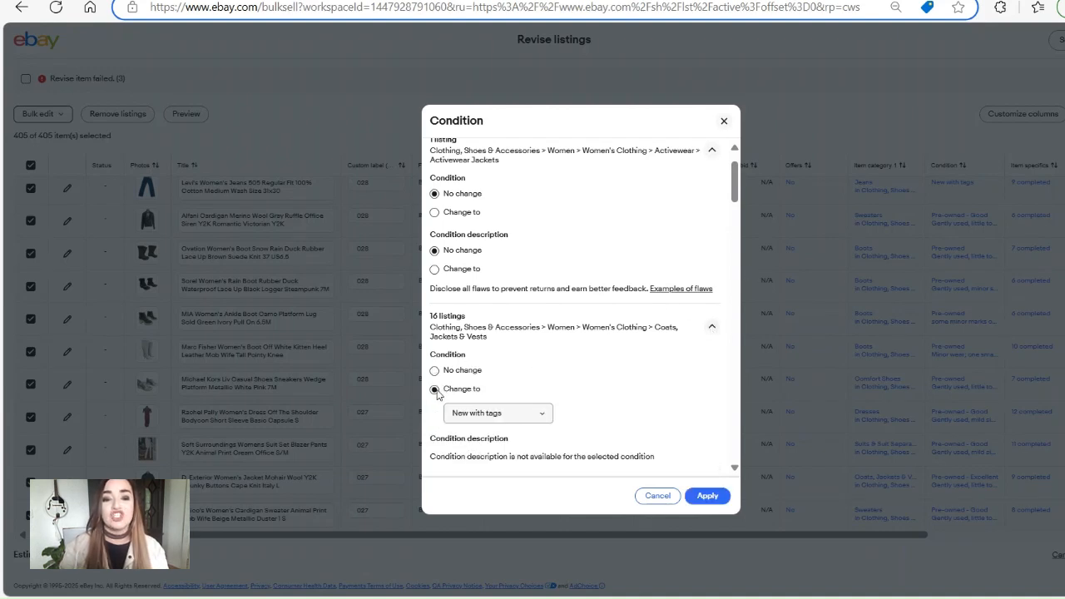
pyautogui.click(518, 489)
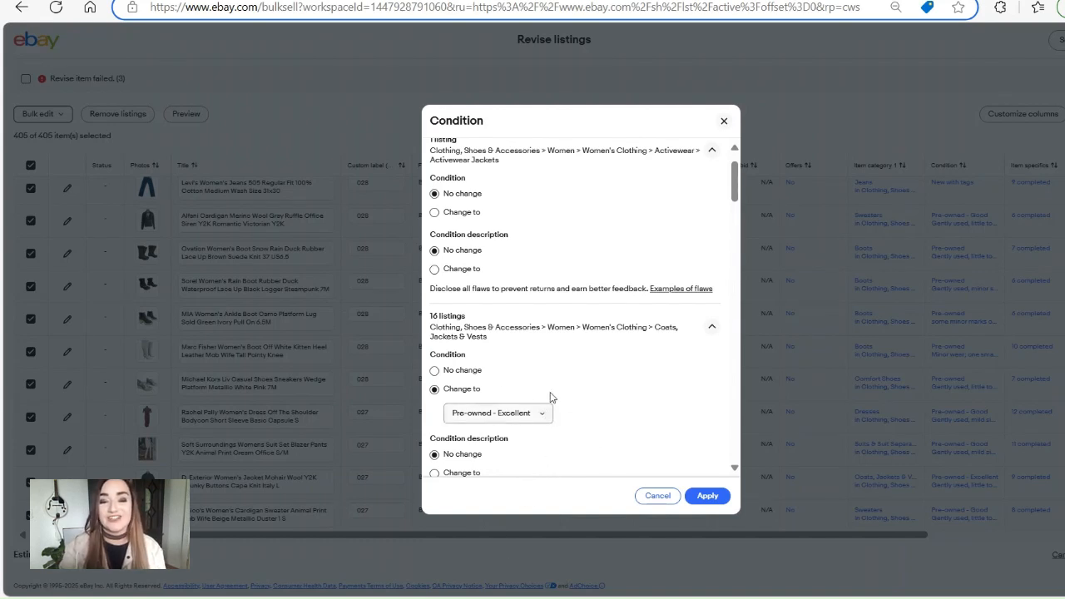
pyautogui.click(707, 497)
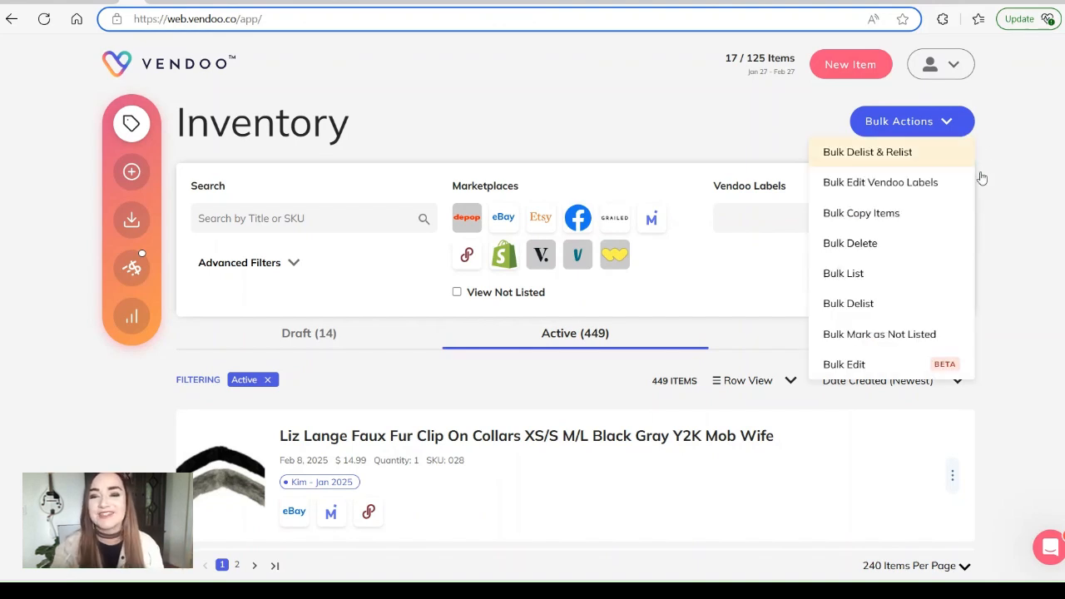
# In the Vendoo inventory, start a bulk edit of all active items on the current page, with eBay as the only marketplace
pyautogui.moveTo(967, 127)
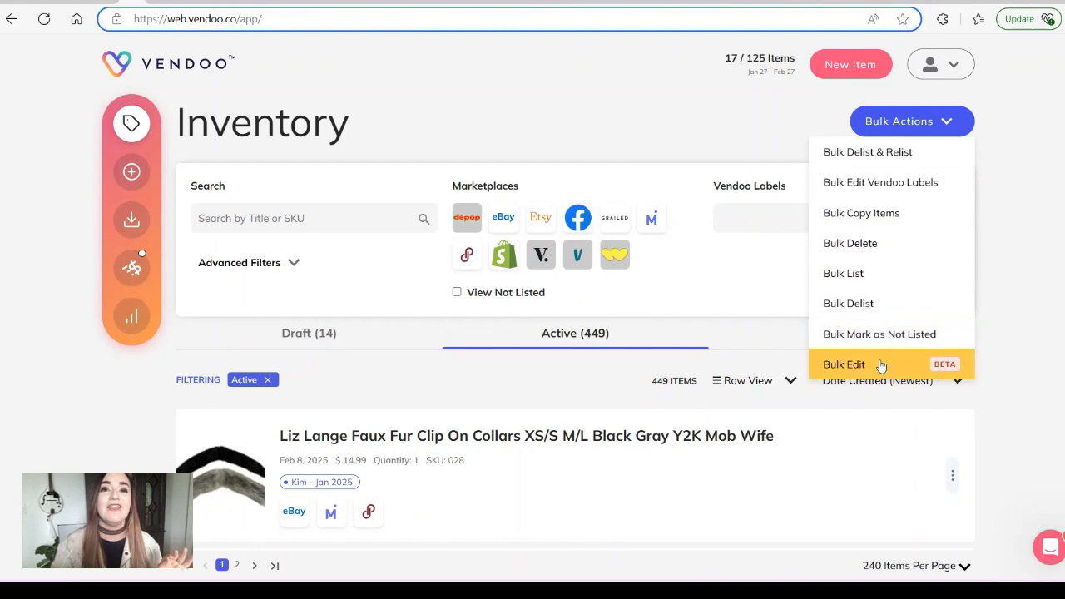
pyautogui.click(844, 365)
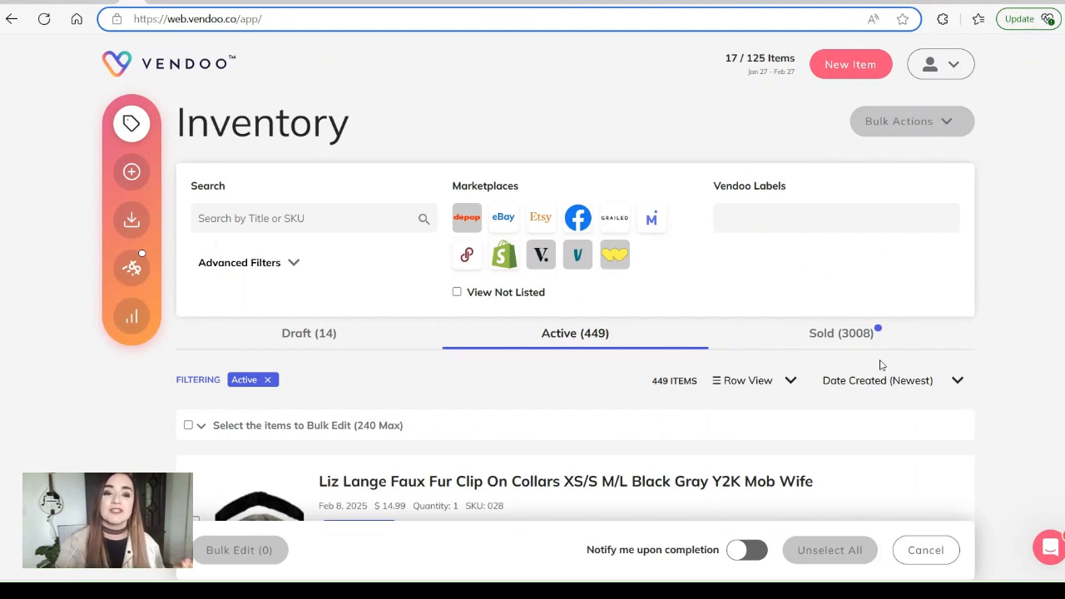
pyautogui.click(196, 429)
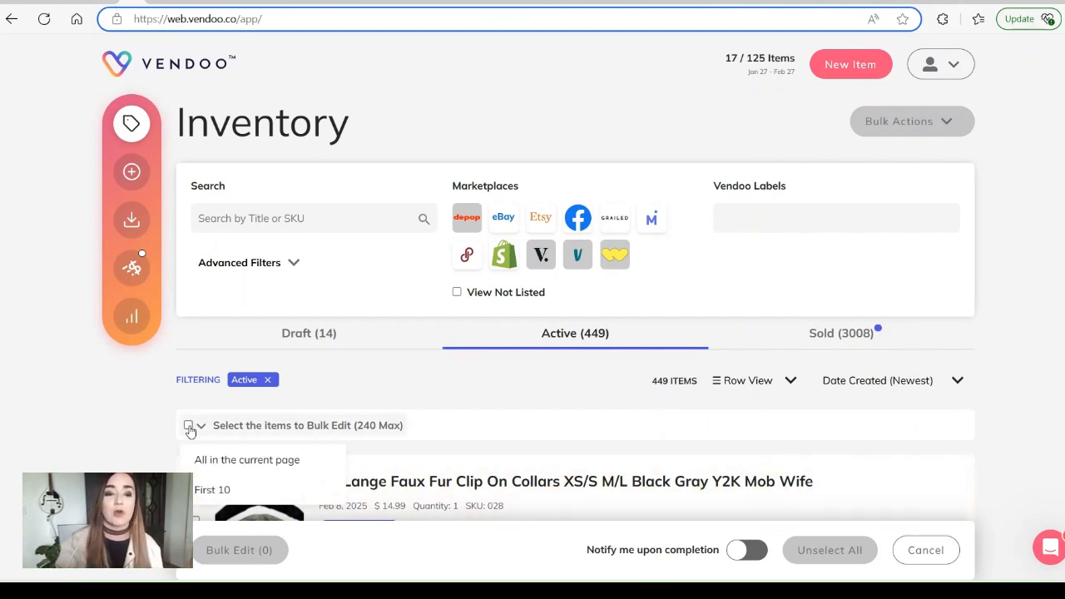
pyautogui.click(189, 427)
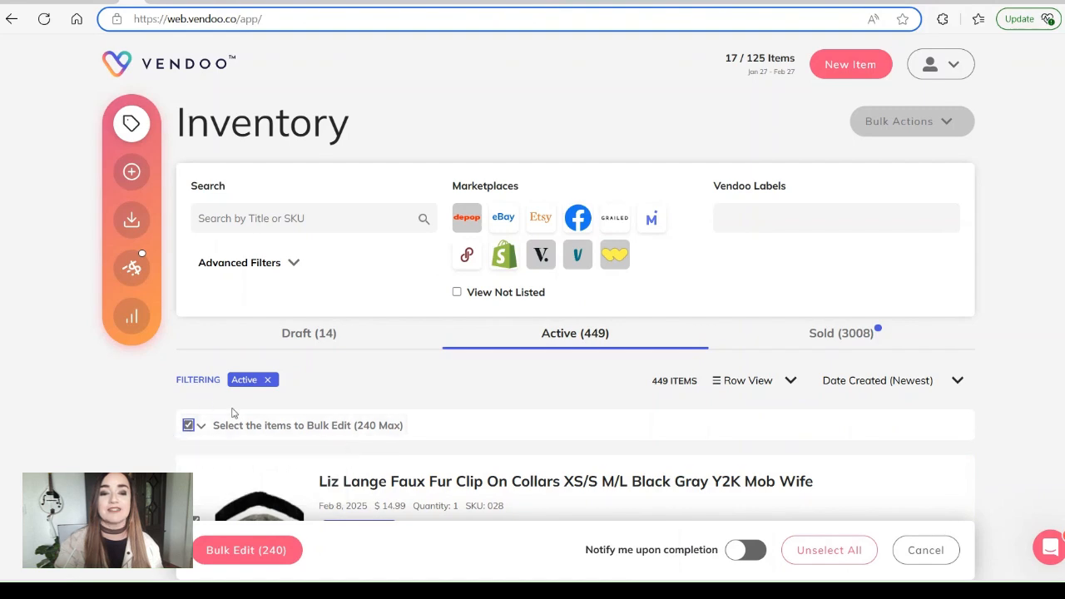
pyautogui.click(268, 552)
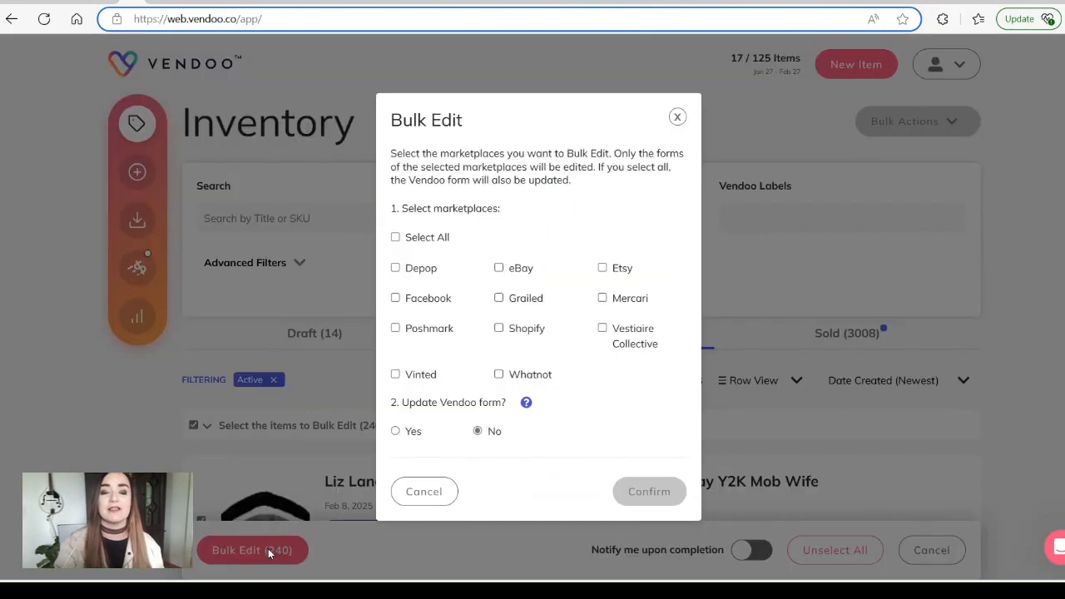
pyautogui.click(500, 269)
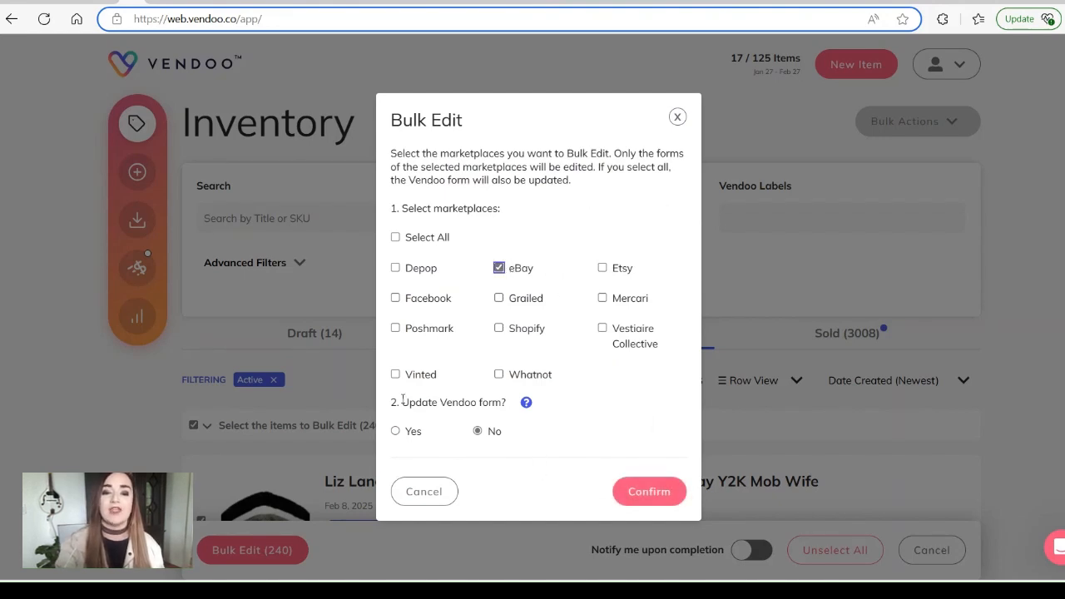
pyautogui.click(650, 493)
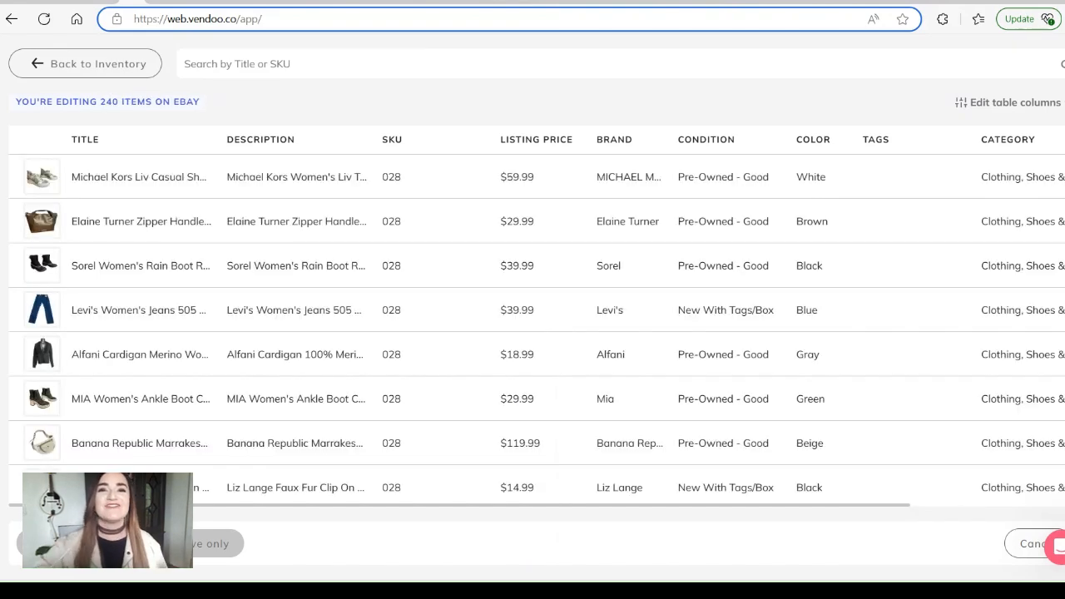
# Set the eBay condition to Pre-Owned - Excellent for all items in the bulk edit and save the changes without relisting
pyautogui.scroll(-5, 533, 333)
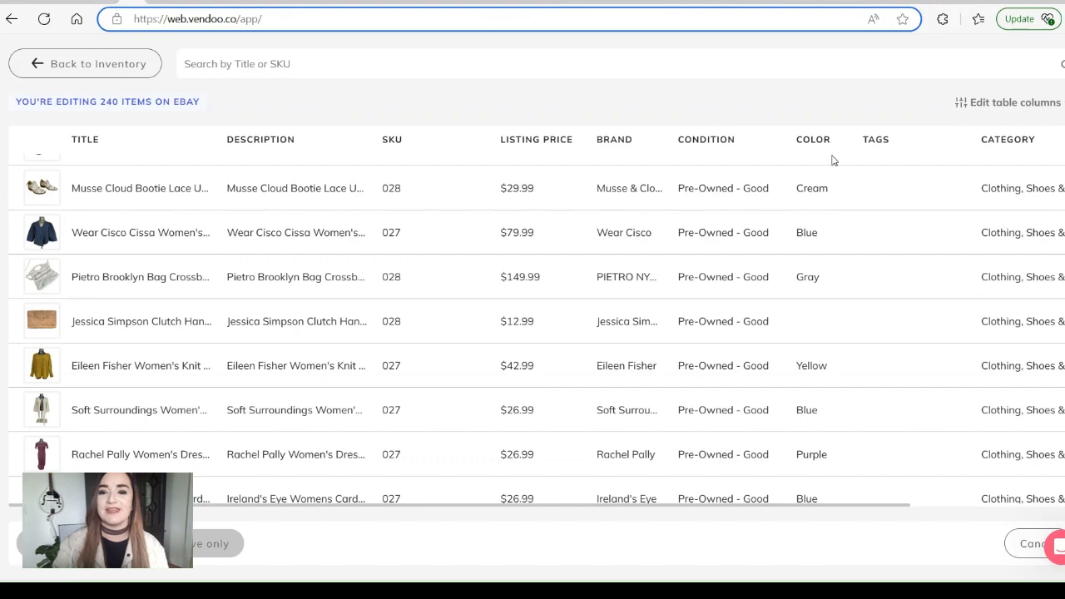
pyautogui.click(728, 239)
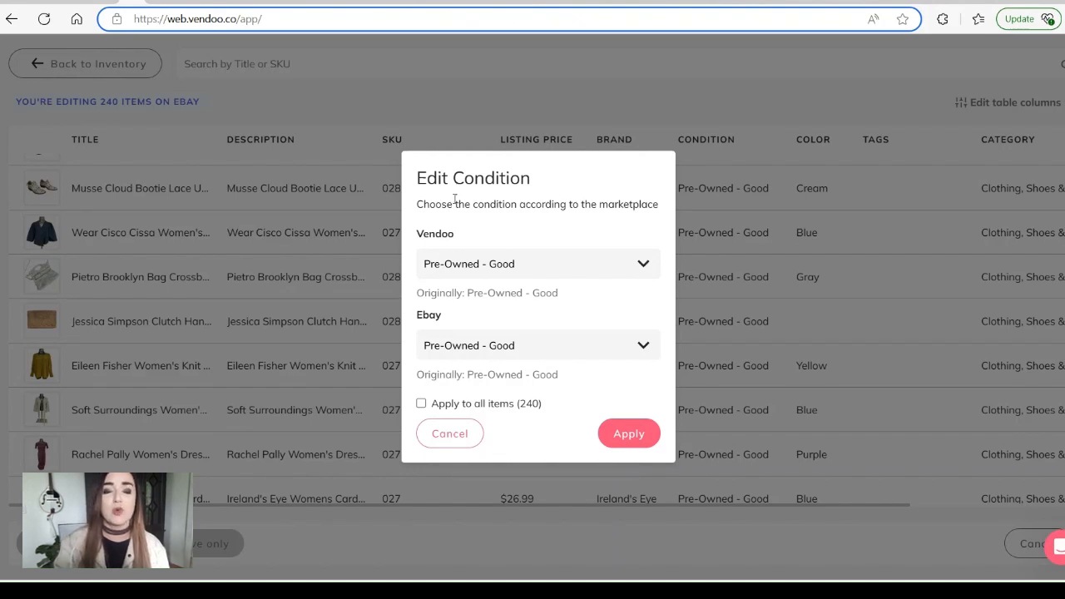
pyautogui.click(646, 345)
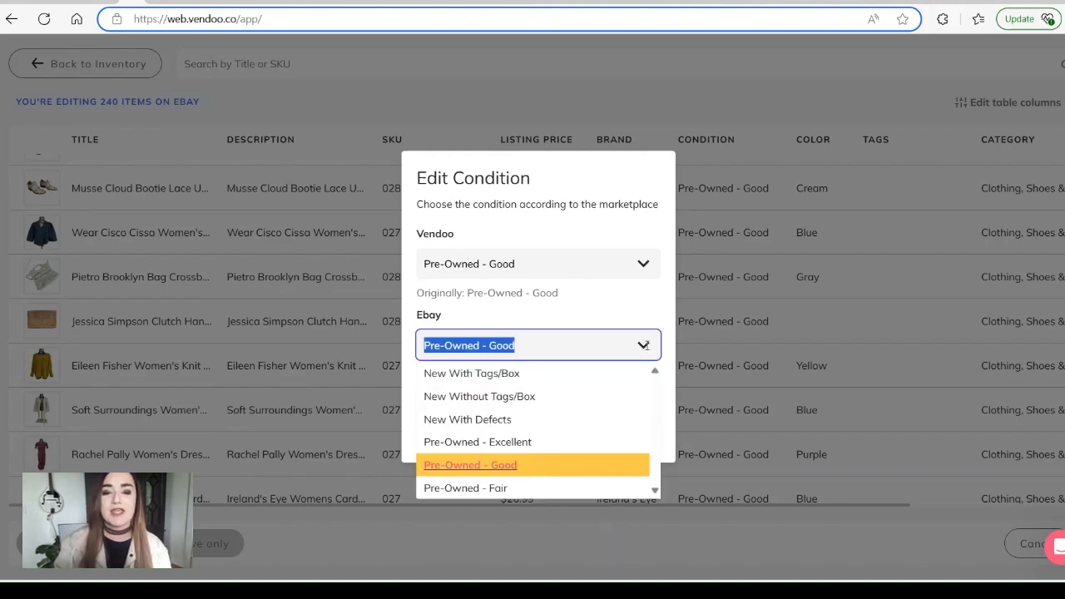
pyautogui.click(538, 442)
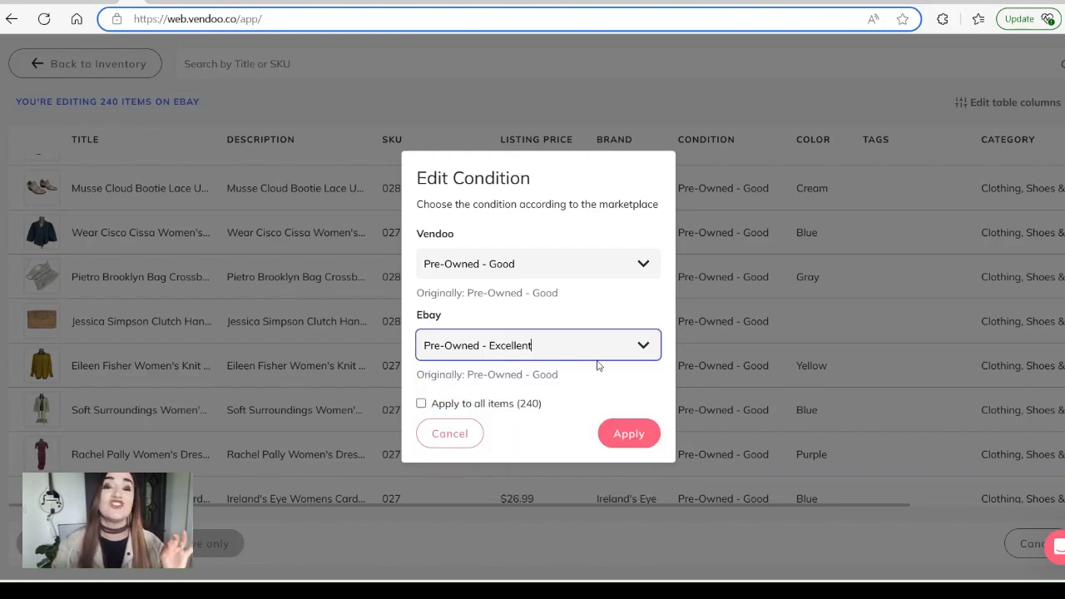
pyautogui.click(421, 403)
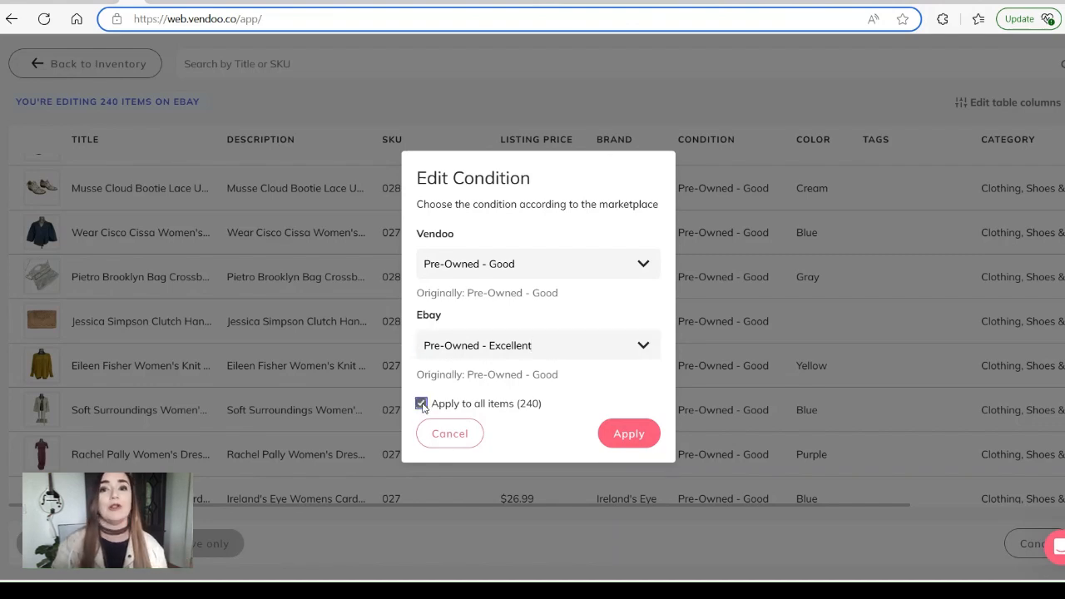
pyautogui.click(631, 435)
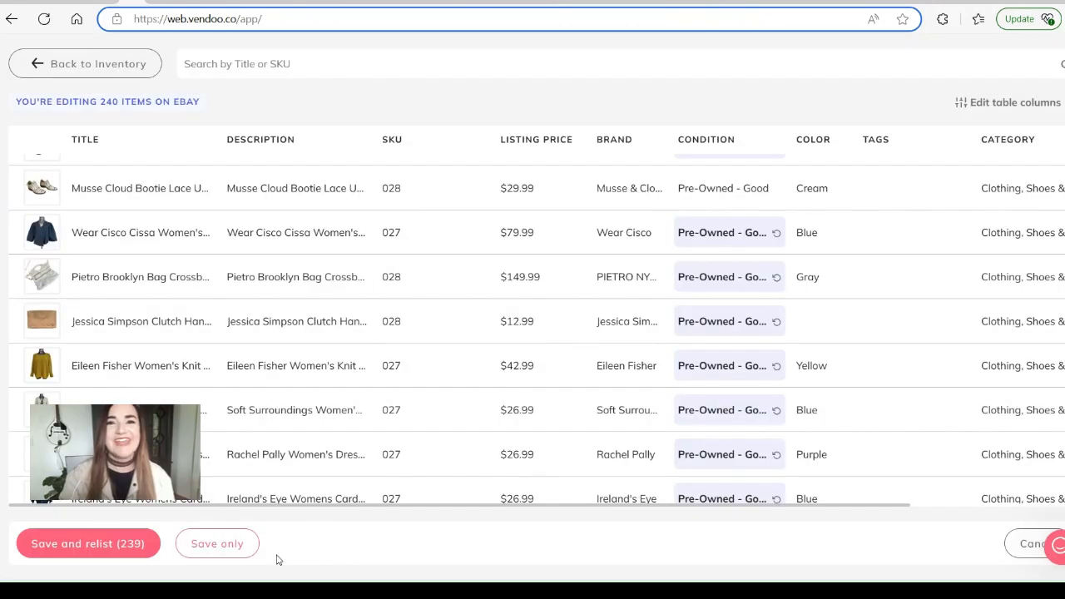
pyautogui.click(225, 550)
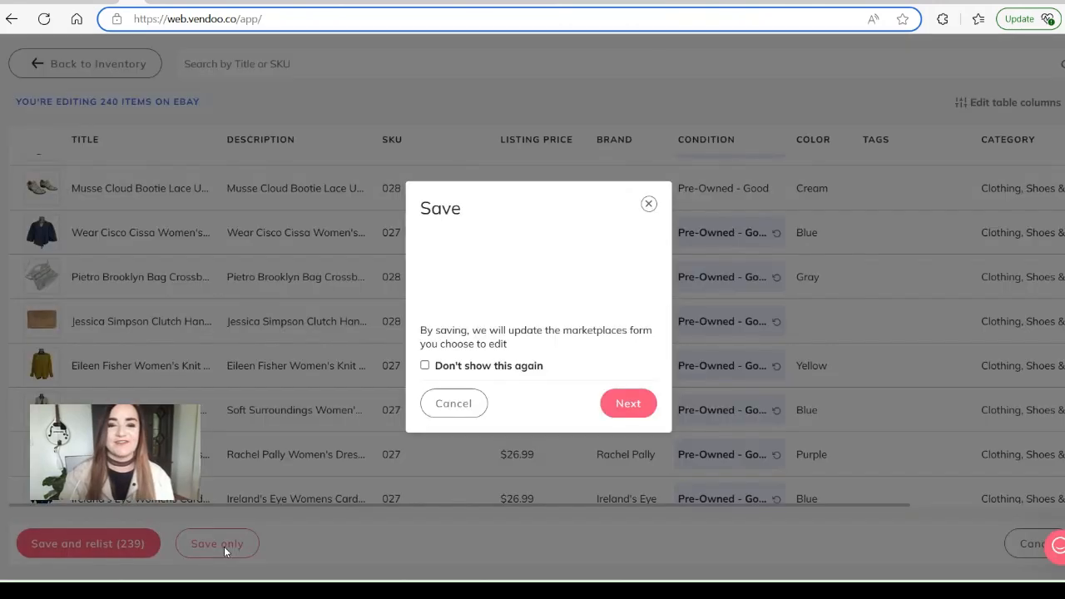
pyautogui.click(625, 405)
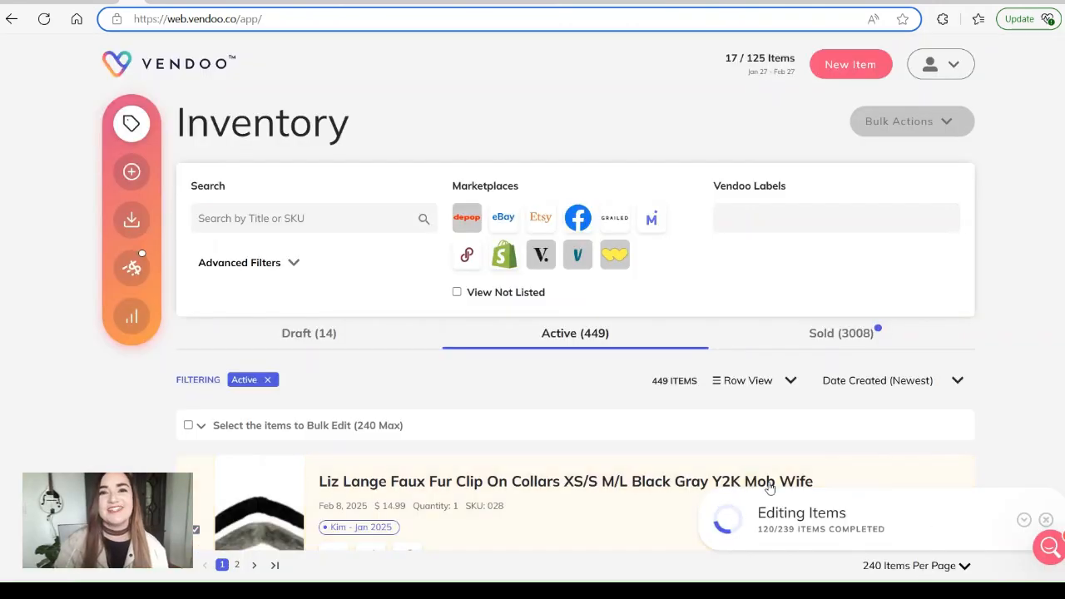